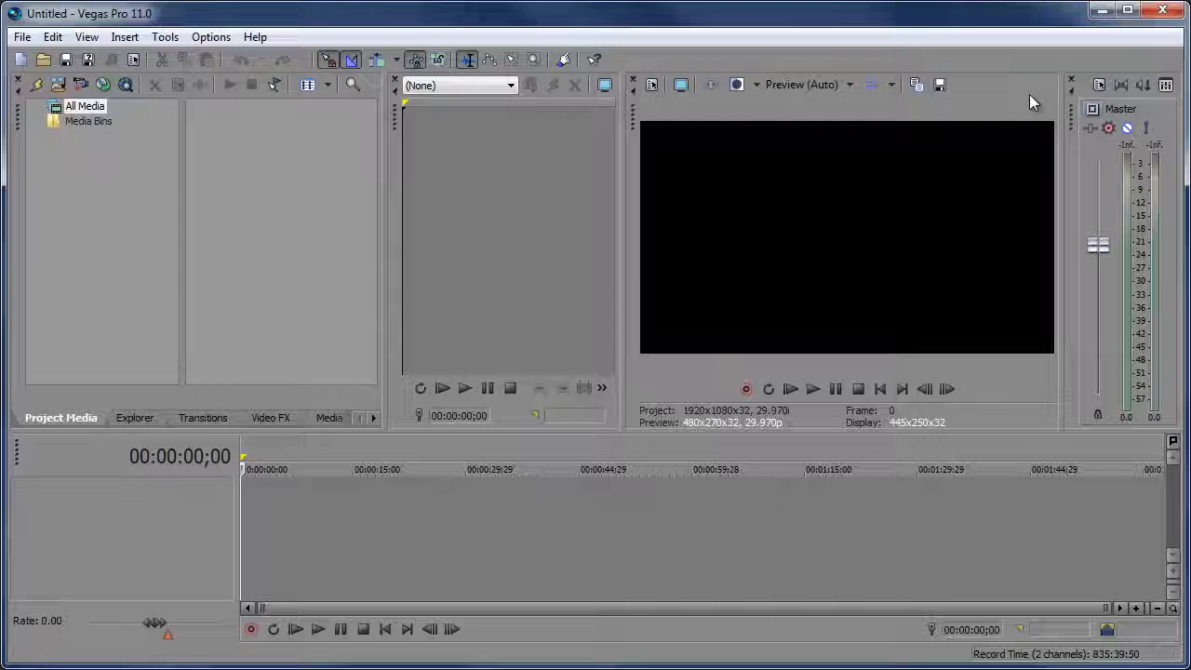
- In the project properties, set the video template to HD 1080-24p (1920x1080, 23.976 fps)
{"action": "left_click", "coordinate": [21, 37]}
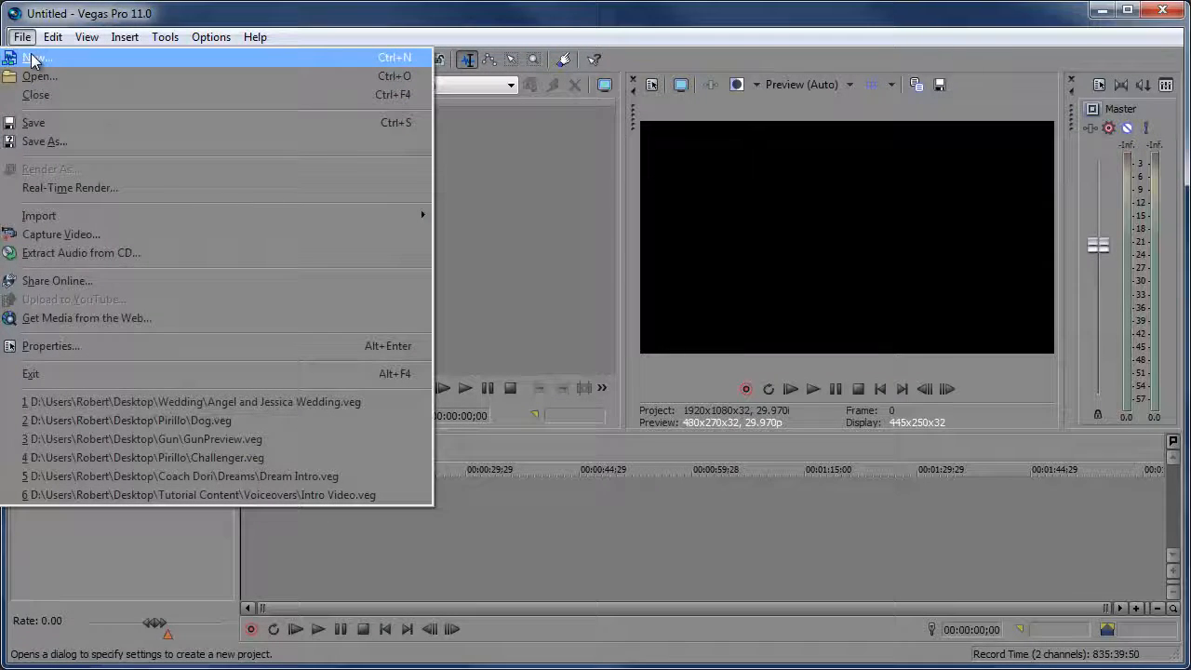
{"action": "left_click", "coordinate": [258, 18]}
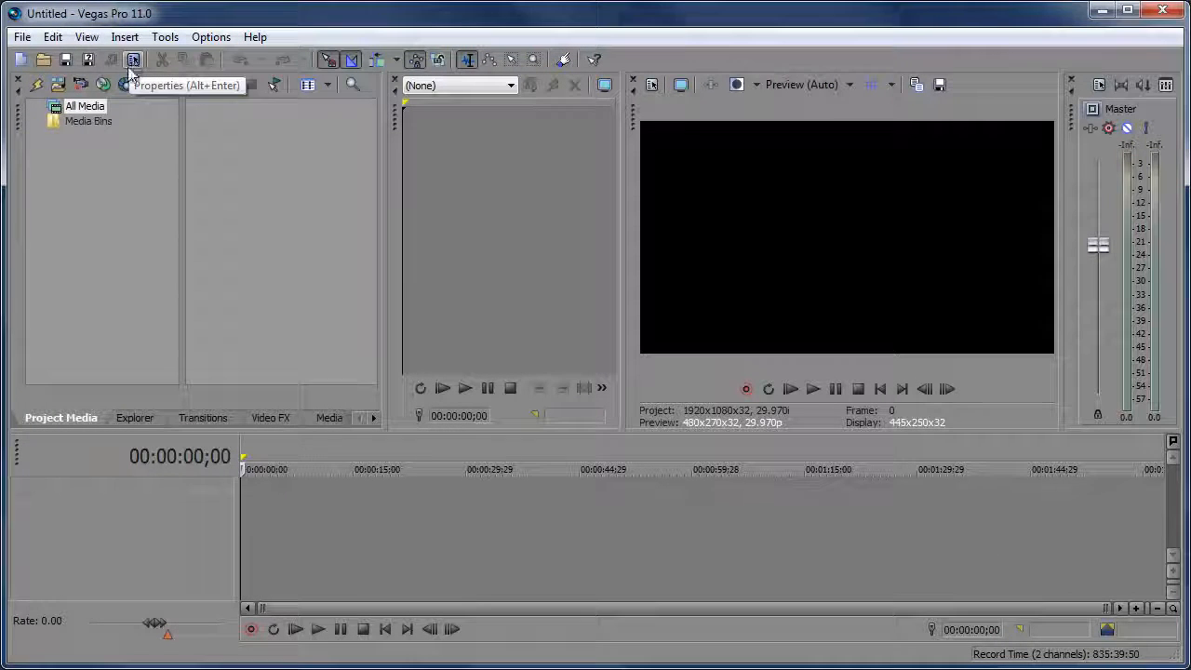
{"action": "left_click", "coordinate": [133, 58]}
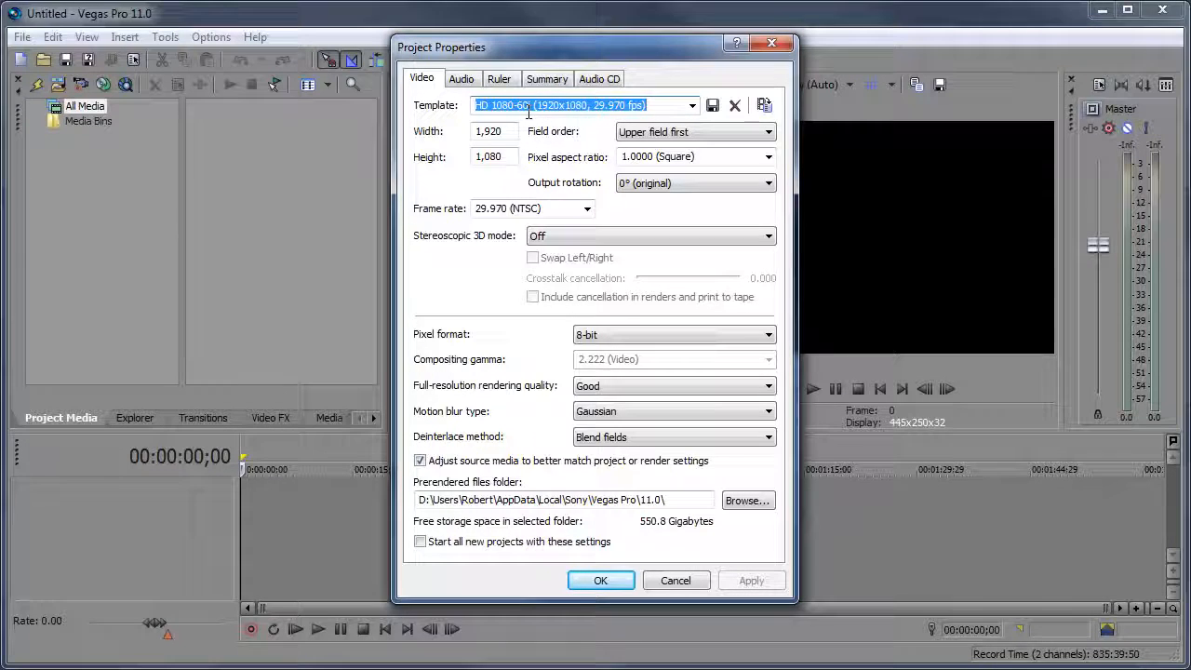
{"action": "left_click", "coordinate": [692, 106]}
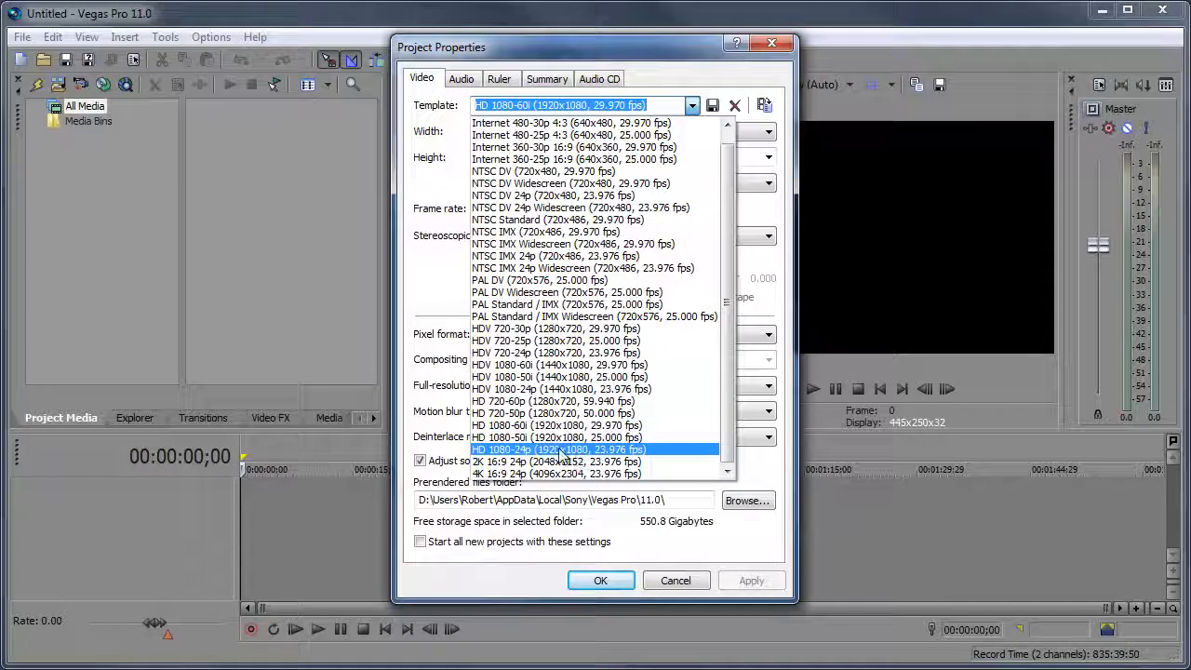
{"action": "left_click", "coordinate": [555, 449]}
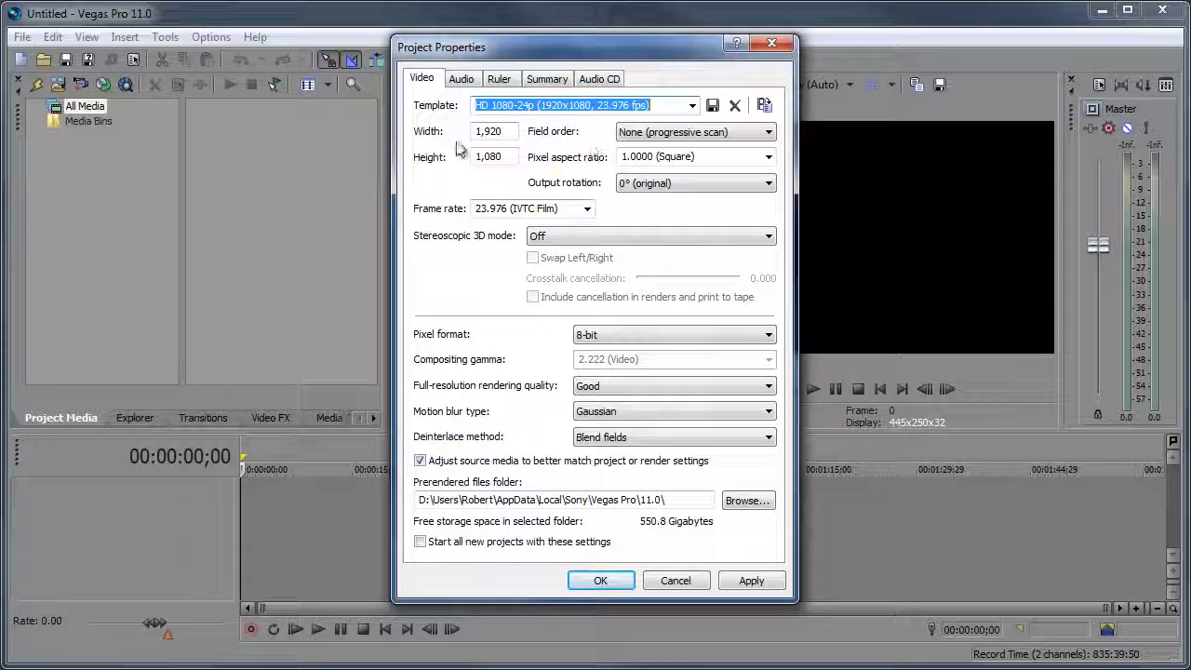
{"action": "left_click", "coordinate": [692, 105]}
{"action": "left_click_drag", "start_coordinate": [729, 184], "coordinate": [726, 165]}
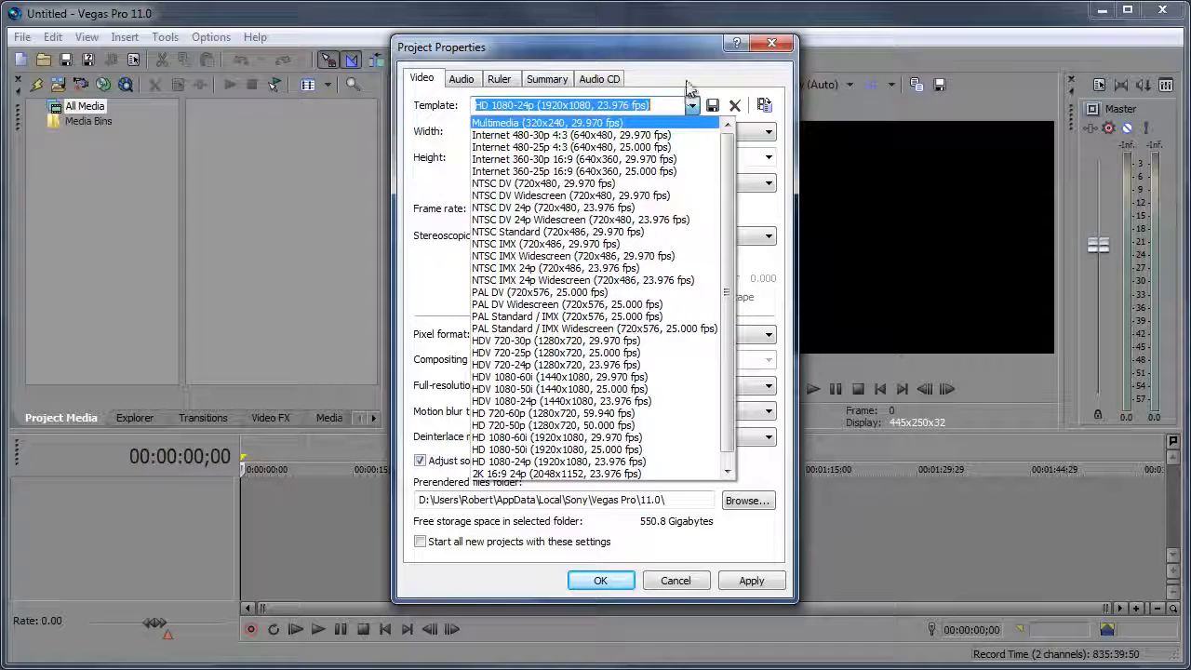
{"action": "left_click", "coordinate": [684, 82]}
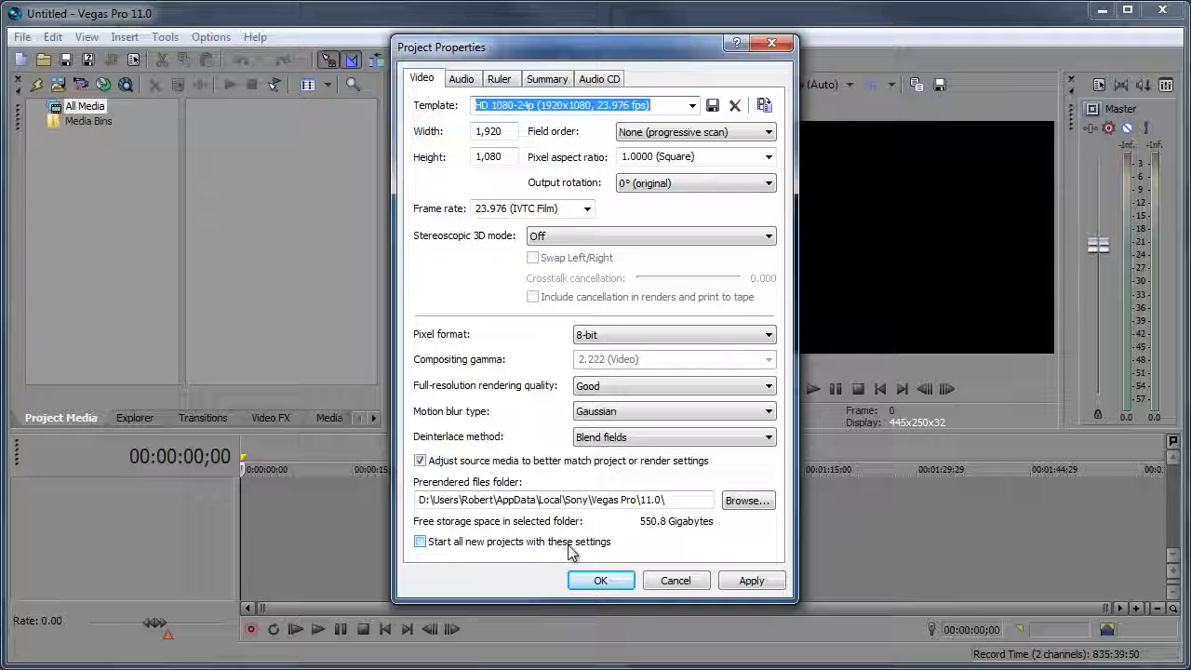
- Review the audio, ruler, summary and audio CD project settings, then apply the project properties
{"action": "left_click", "coordinate": [460, 79]}
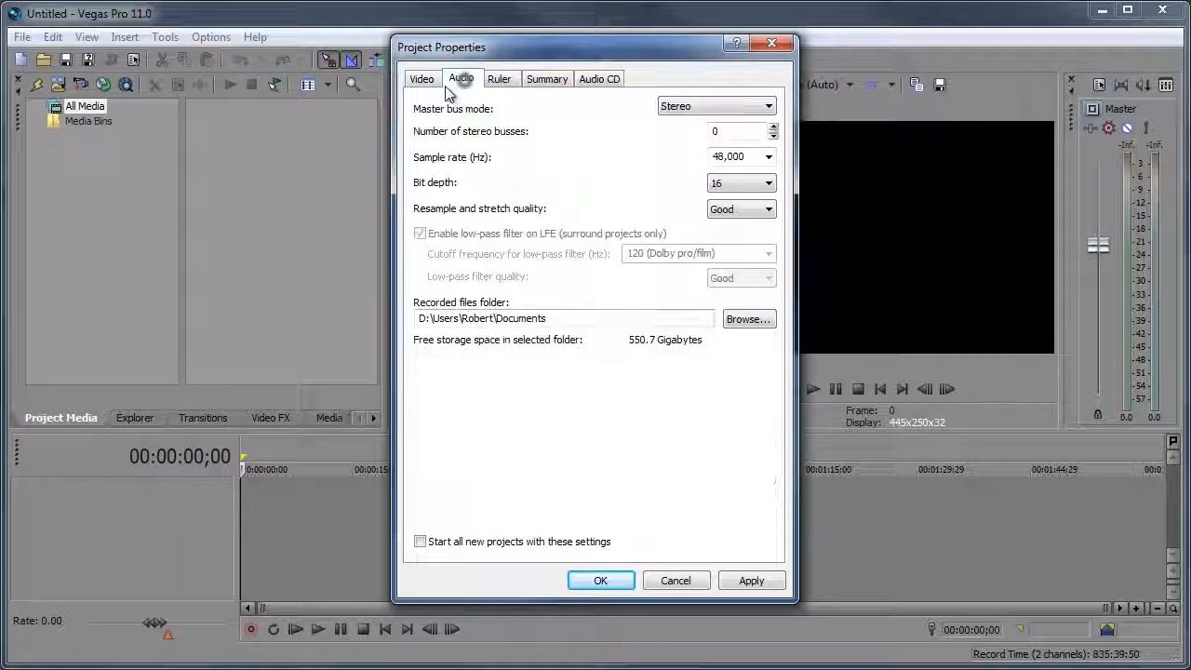
{"action": "left_click", "coordinate": [500, 80]}
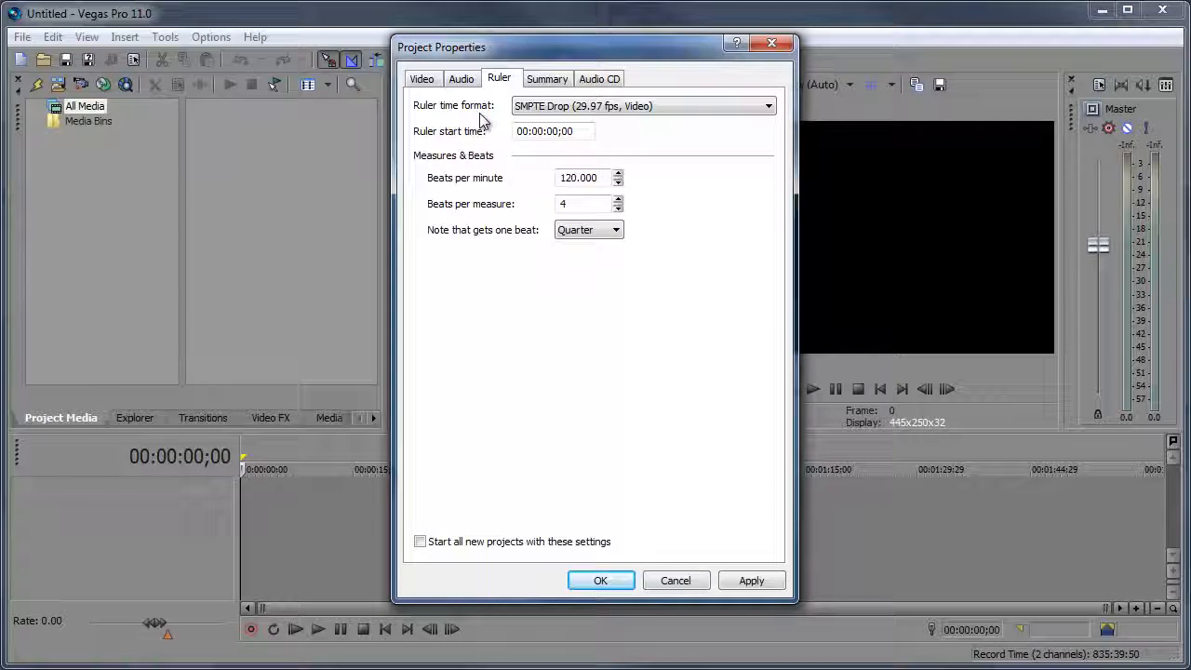
{"action": "left_click", "coordinate": [541, 80]}
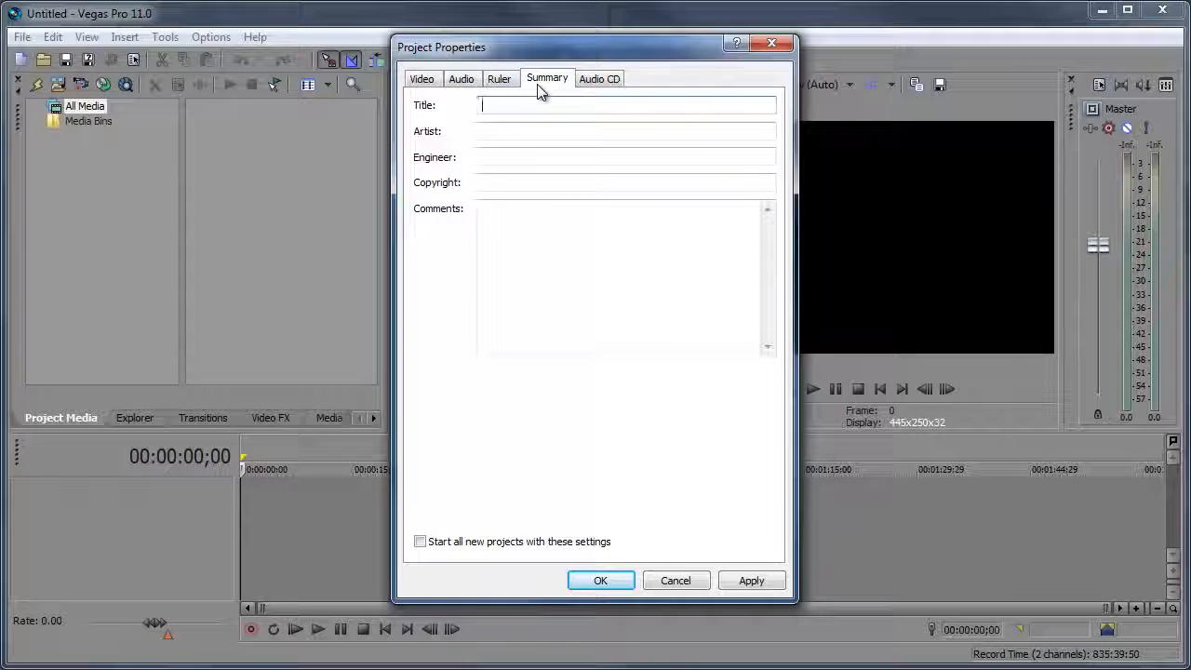
{"action": "left_click", "coordinate": [586, 82]}
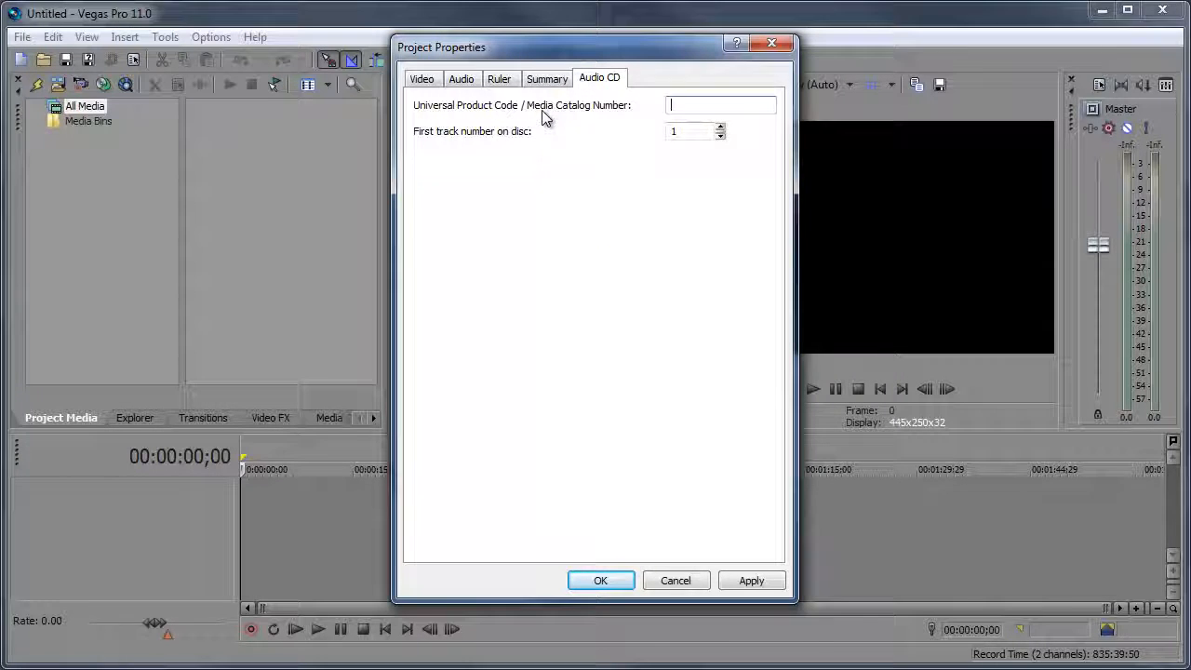
{"action": "left_click", "coordinate": [423, 80]}
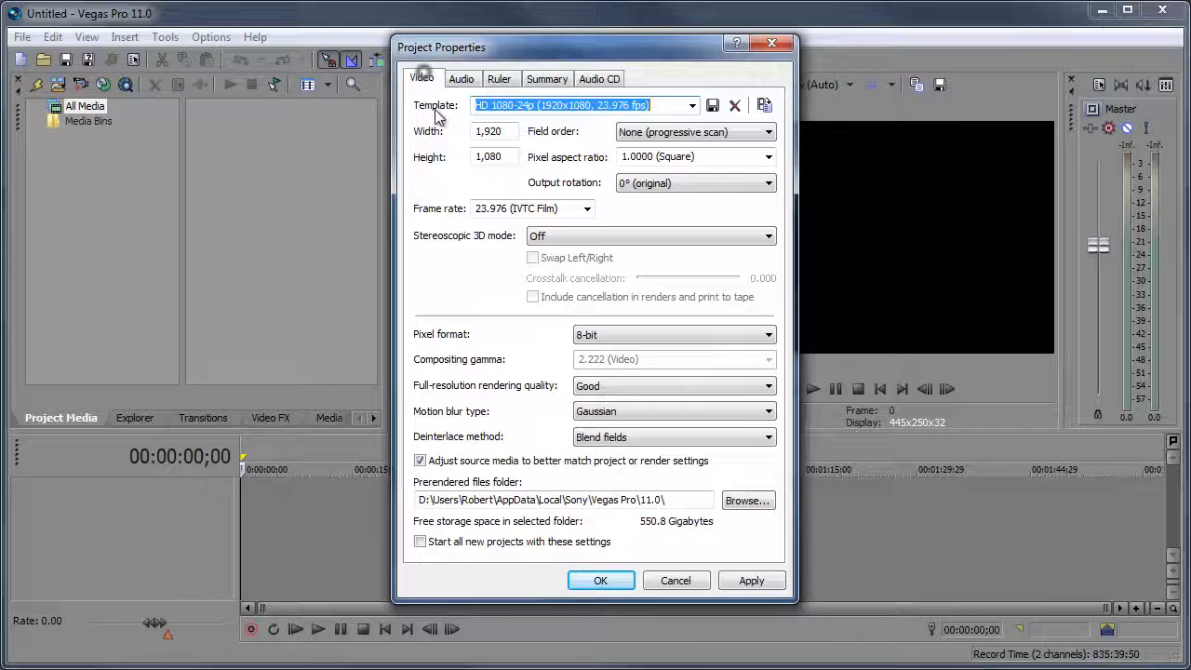
{"action": "left_click", "coordinate": [740, 581]}
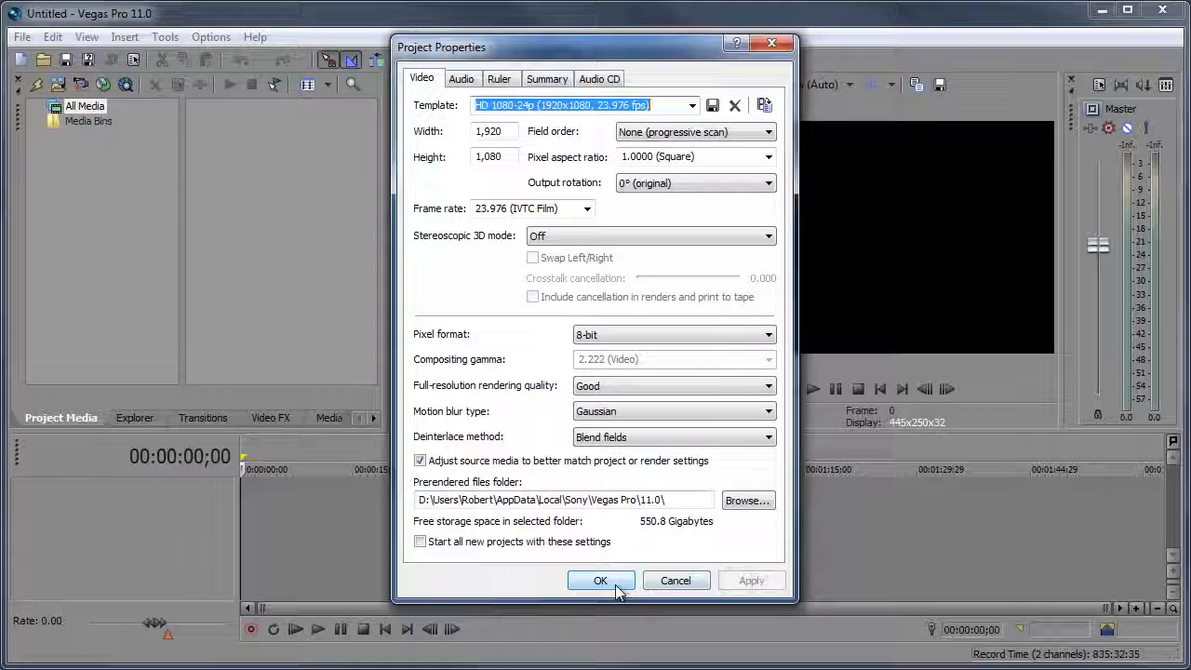
{"action": "left_click", "coordinate": [600, 580]}
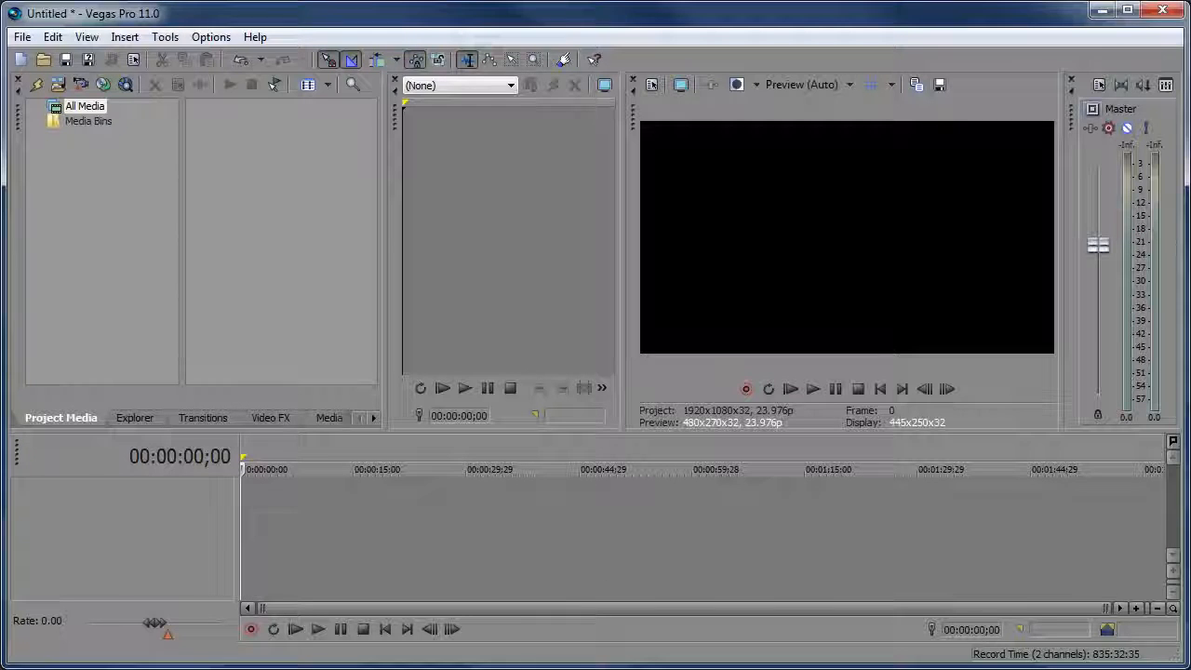
- Import all ten clips, MVI_7715 to MVI_7724, from the Outdoor folder into the project media
{"action": "key", "text": "alt+Tab"}
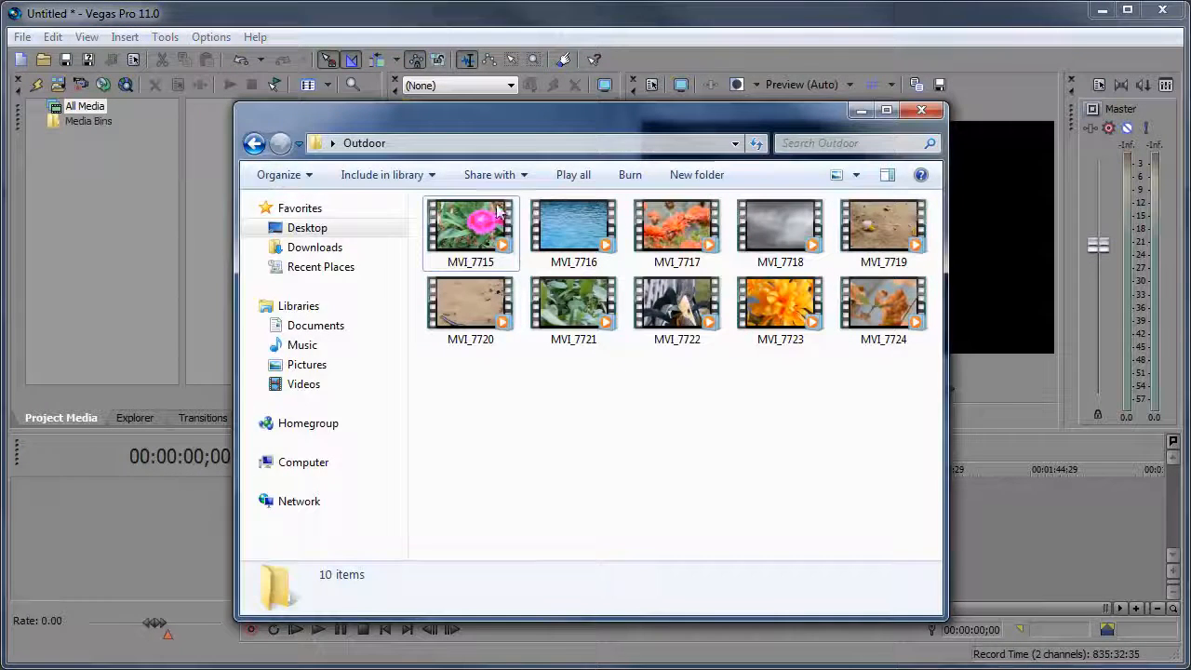
{"action": "left_click_drag", "start_coordinate": [549, 119], "coordinate": [694, 141]}
{"action": "left_click_drag", "start_coordinate": [1033, 416], "coordinate": [292, 224]}
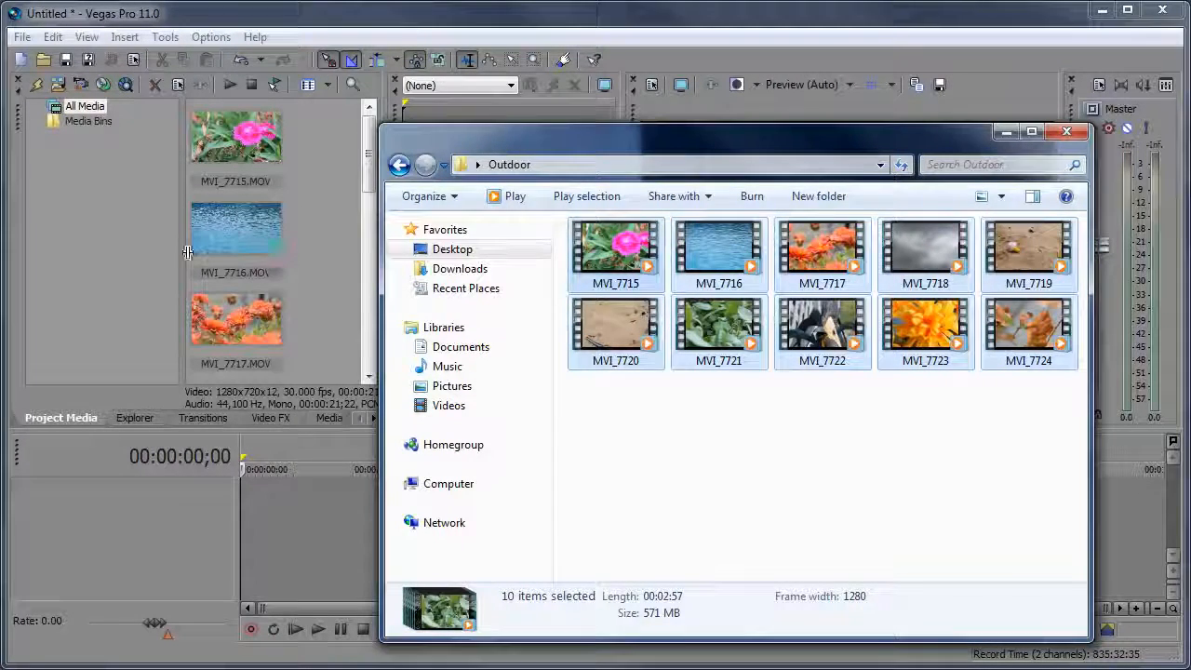
- Place all the imported clips one after another on the timeline, starting at its beginning
{"action": "left_click", "coordinate": [309, 156]}
{"action": "left_click_drag", "start_coordinate": [339, 137], "coordinate": [202, 498]}
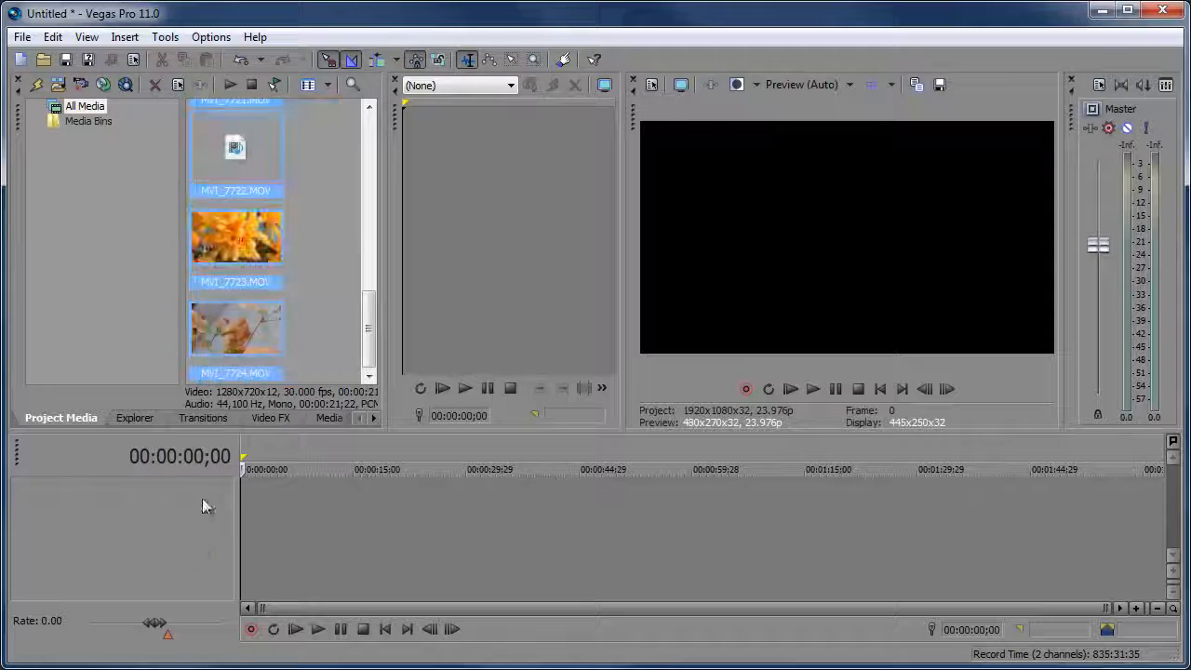
{"action": "left_click_drag", "start_coordinate": [214, 336], "coordinate": [239, 531]}
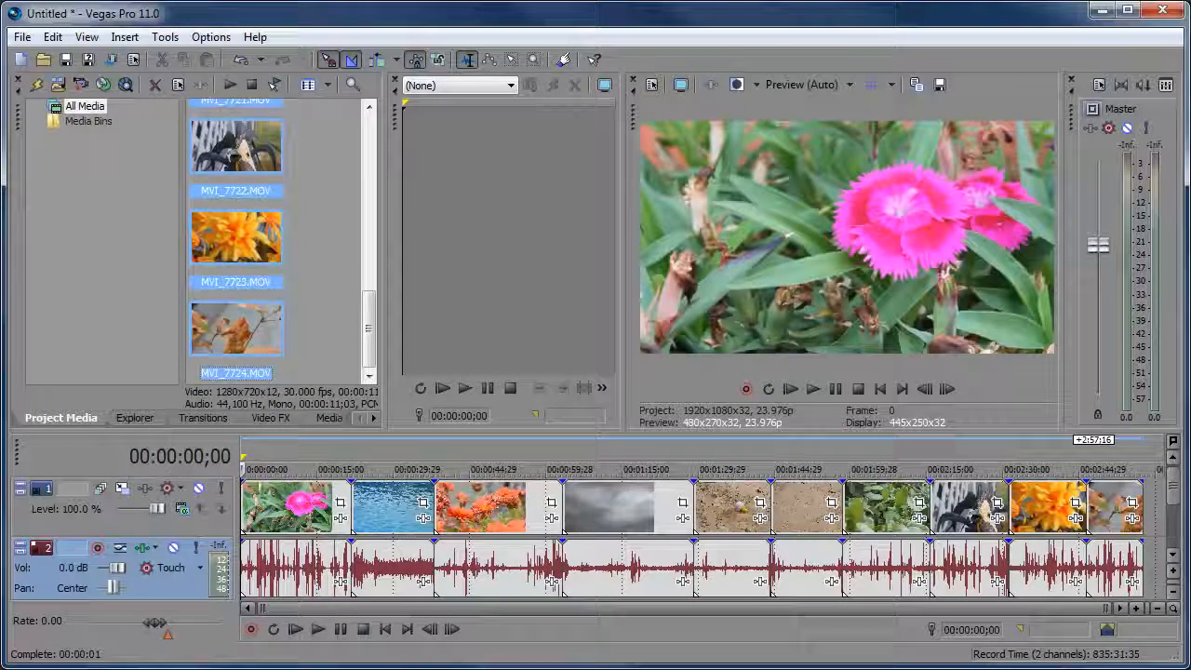
- Switch to the Outdoor folder window, sort its files by type, and return to the video project
{"action": "key", "text": "alt+Tab"}
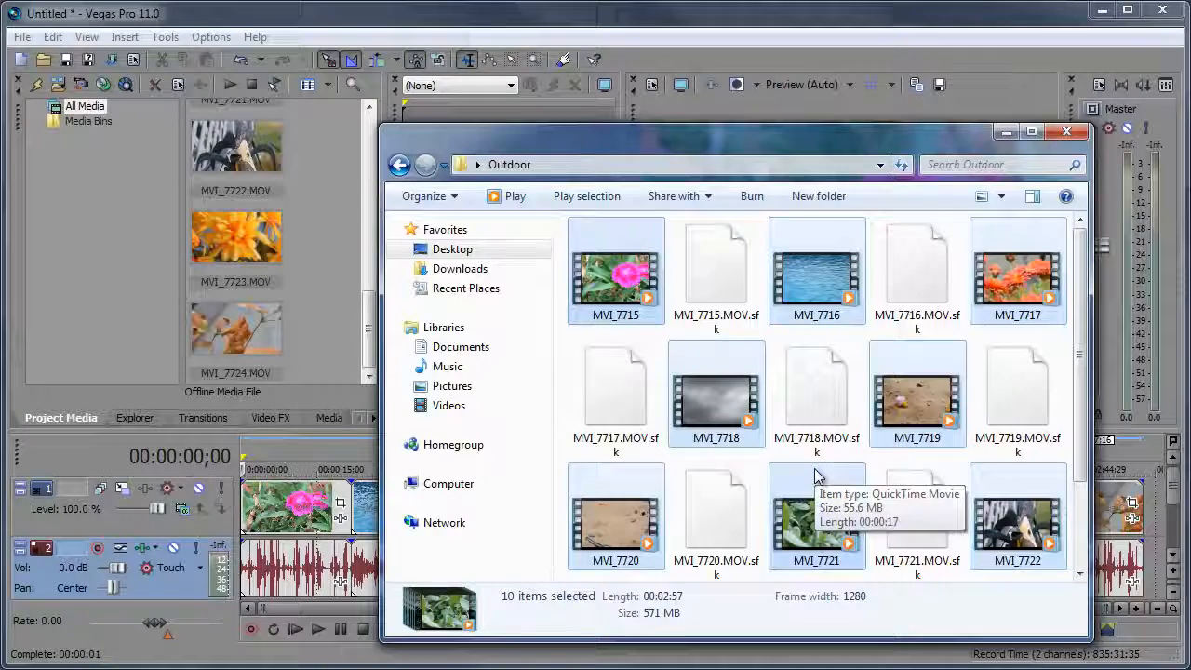
{"action": "left_click", "coordinate": [777, 342]}
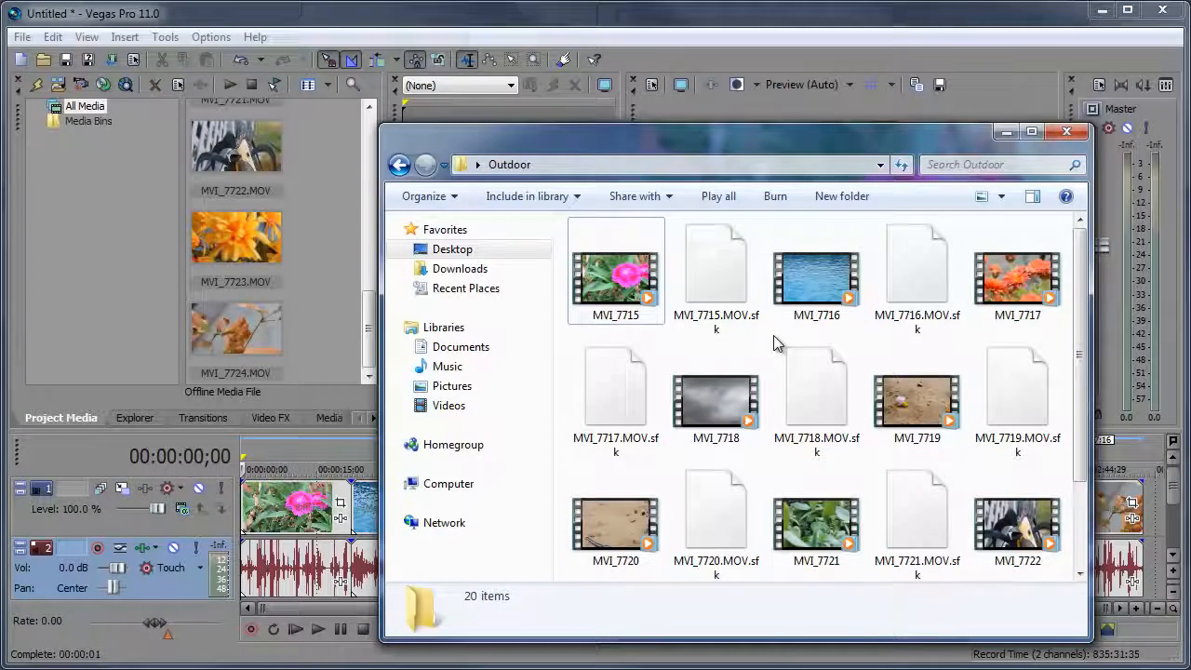
{"action": "right_click", "coordinate": [777, 342]}
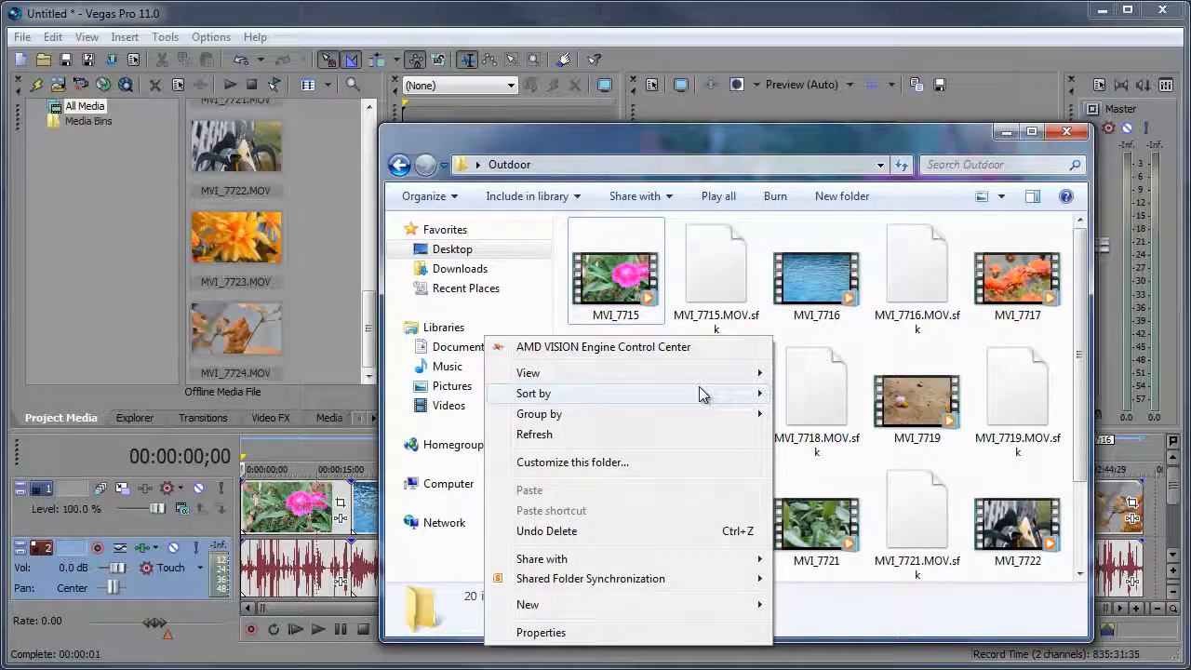
{"action": "mouse_move", "coordinate": [702, 394]}
{"action": "left_click", "coordinate": [393, 438]}
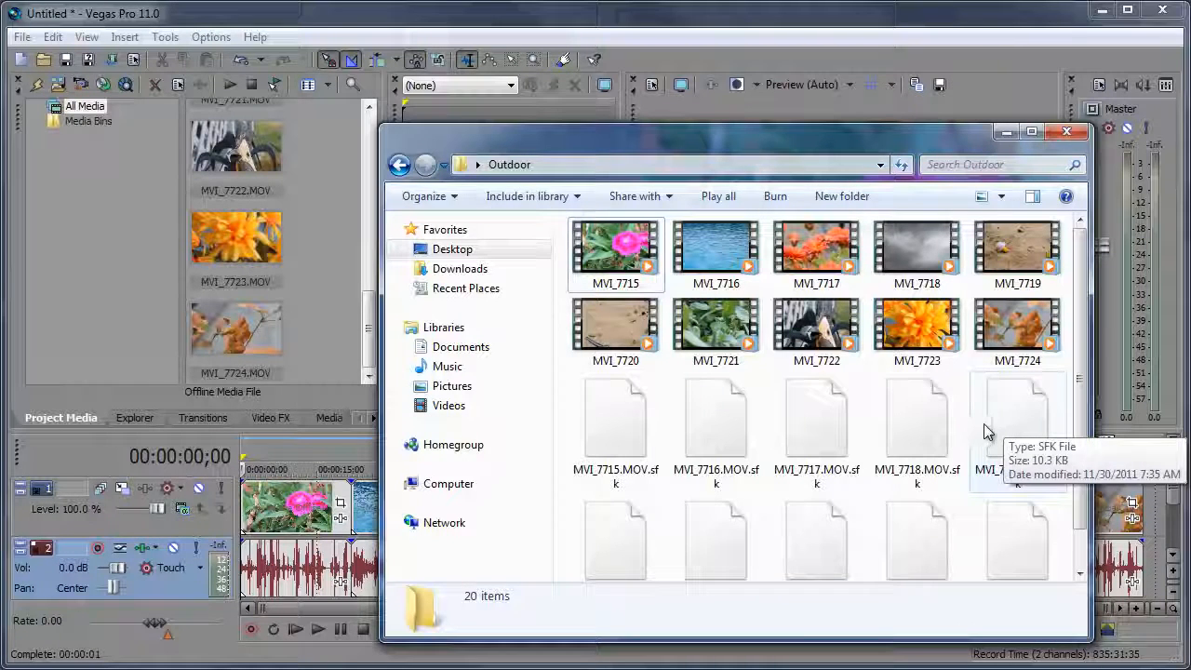
{"action": "left_click", "coordinate": [1005, 131]}
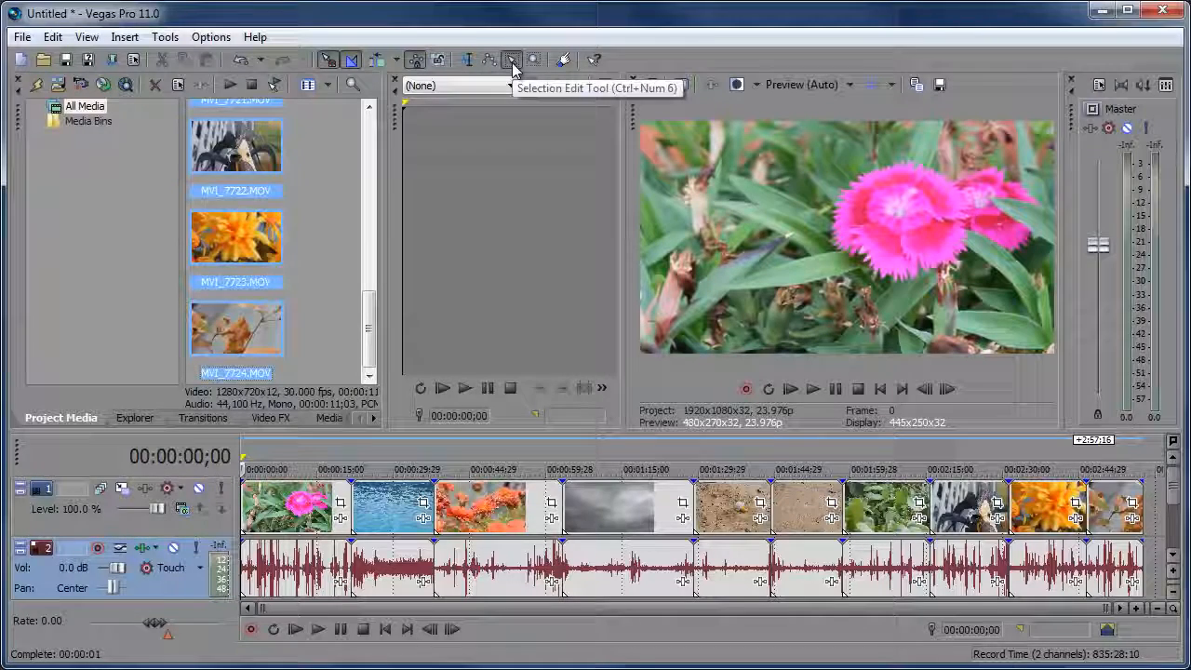
- Activate the Selection Edit tool and look up its keyboard shortcut by filtering the commands for "selection"
{"action": "left_click", "coordinate": [512, 61]}
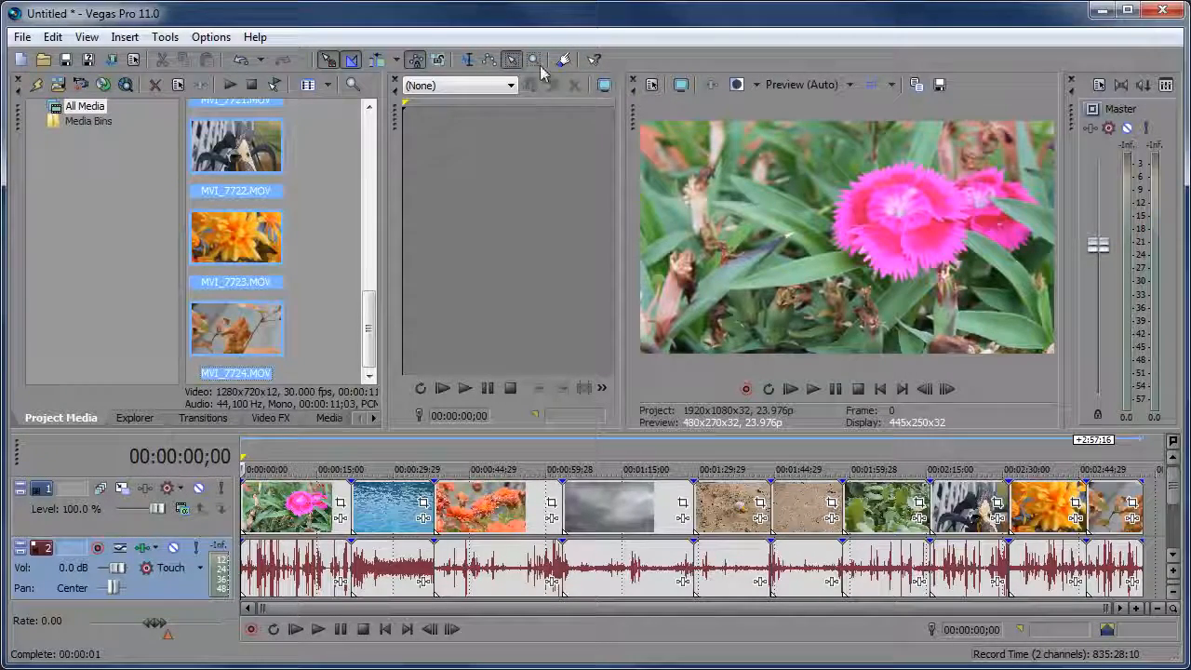
{"action": "left_click", "coordinate": [211, 38]}
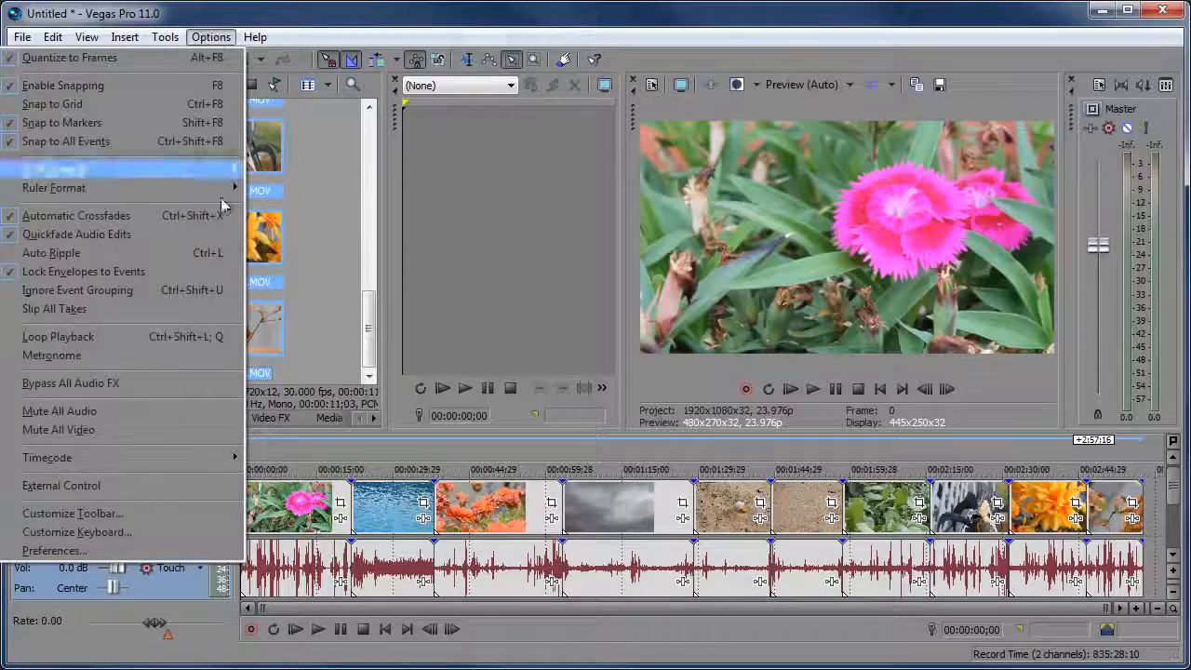
{"action": "left_click", "coordinate": [76, 531]}
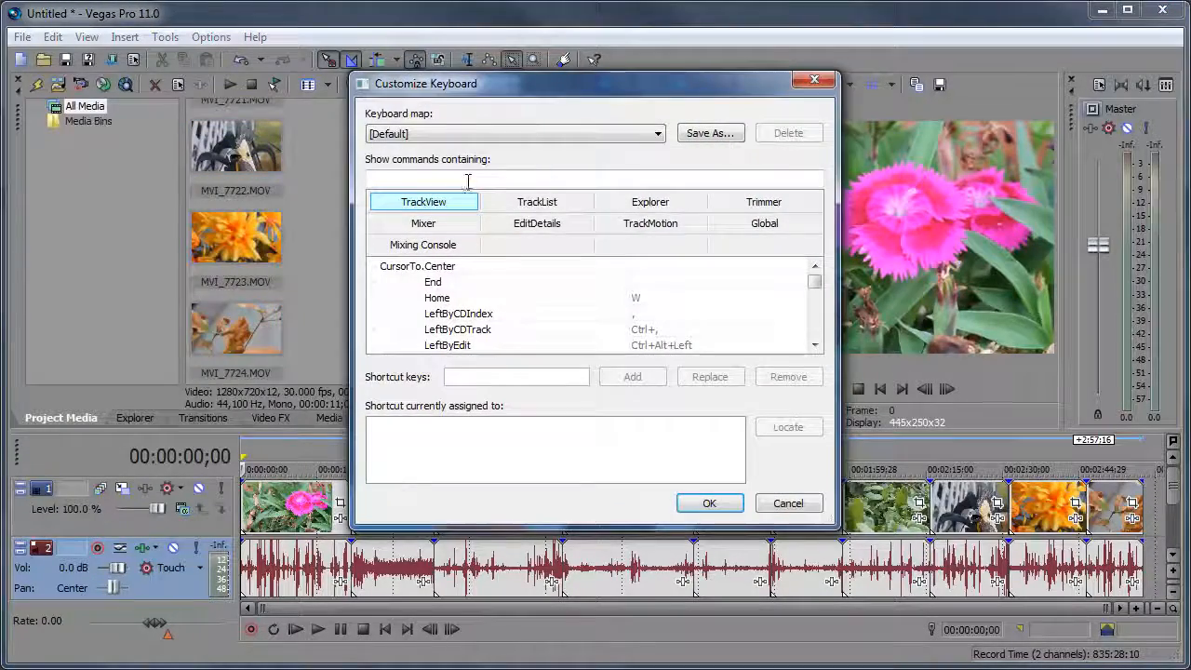
{"action": "left_click", "coordinate": [468, 180]}
{"action": "type", "text": "selection"}
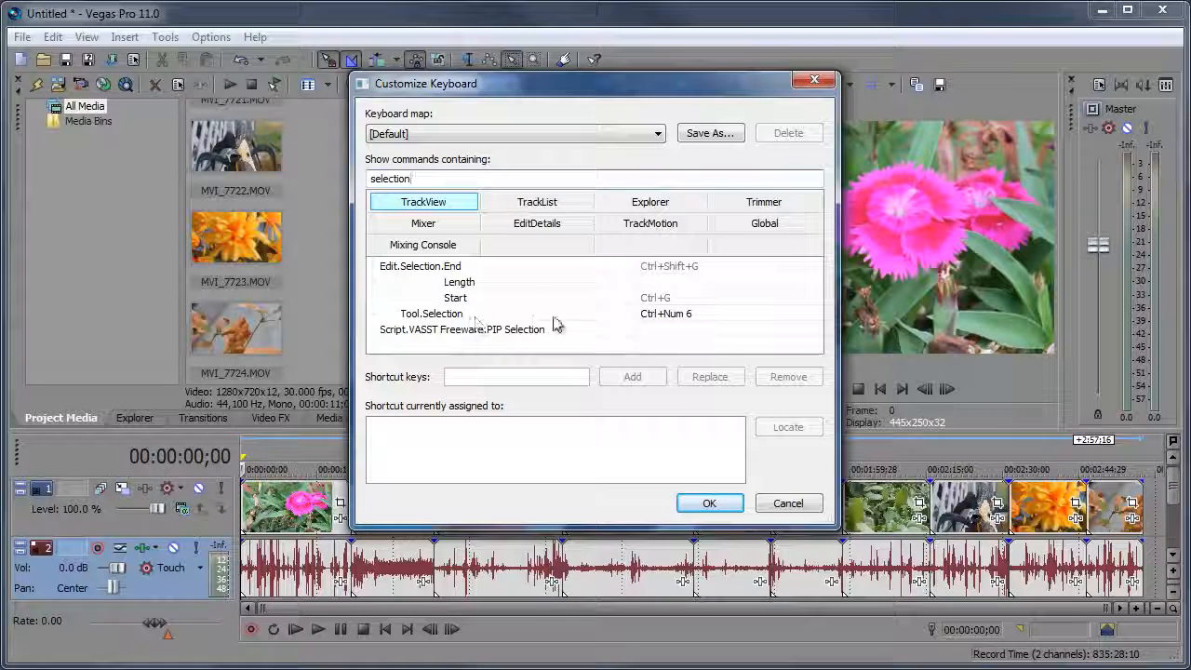
{"action": "left_click", "coordinate": [663, 317]}
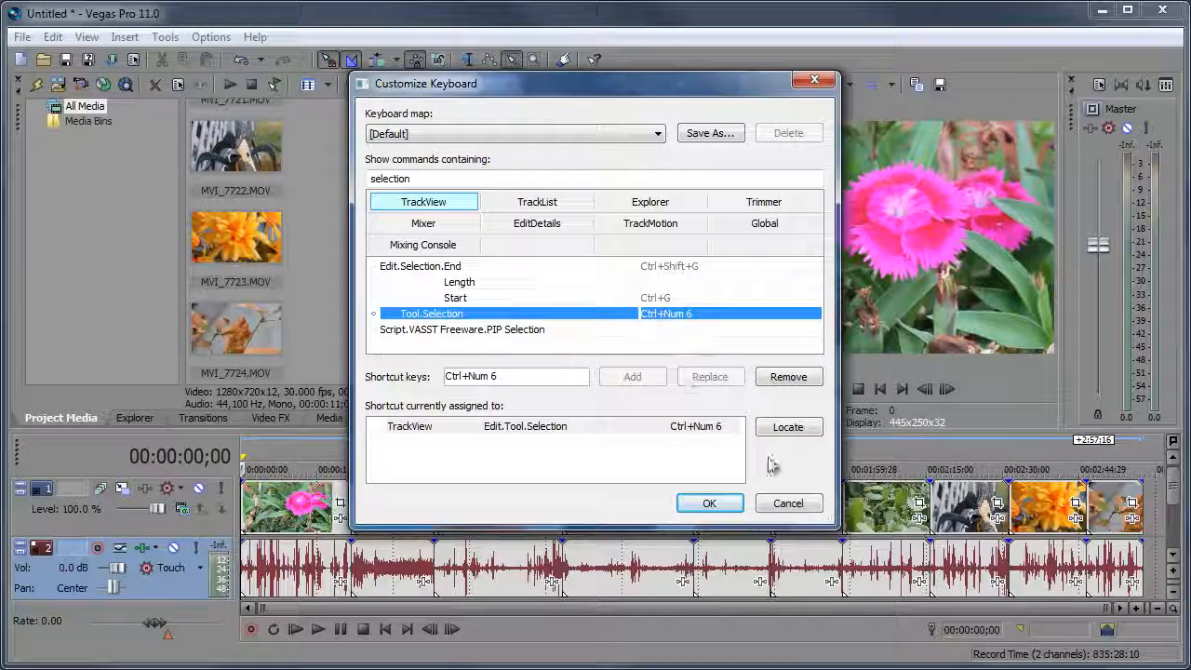
{"action": "left_click", "coordinate": [786, 503]}
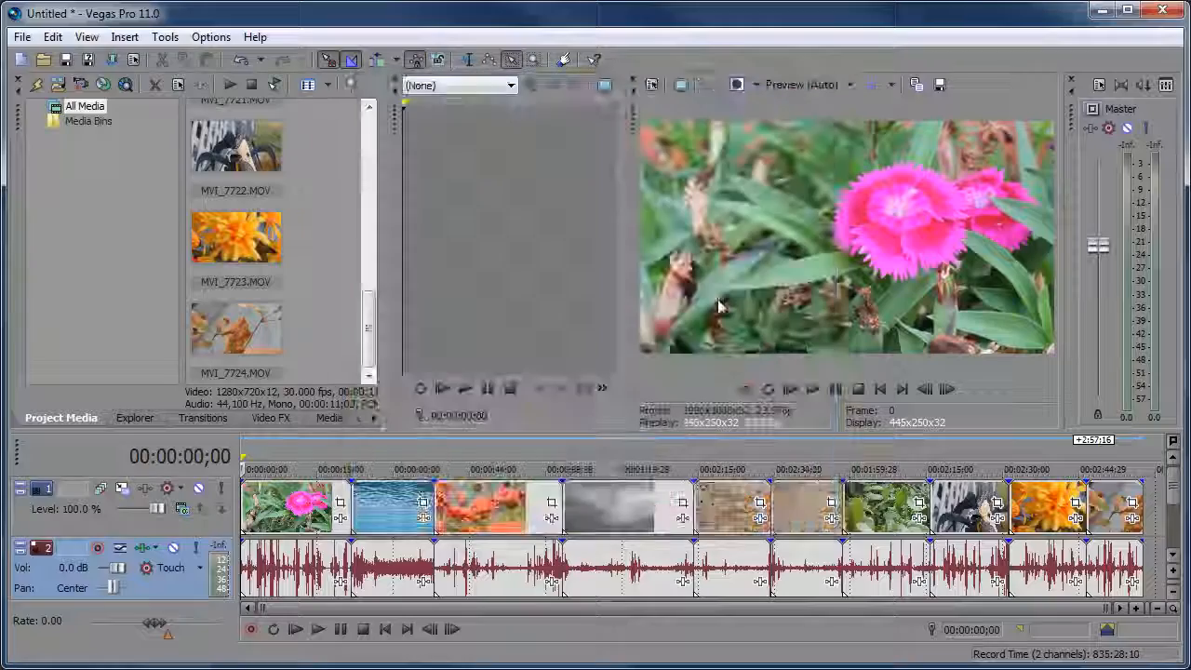
- Box-select several groups of neighbouring timeline clips with the Selection Edit tool, then deselect them and place the cursor at 00:01:15;29
{"action": "left_click", "coordinate": [514, 62]}
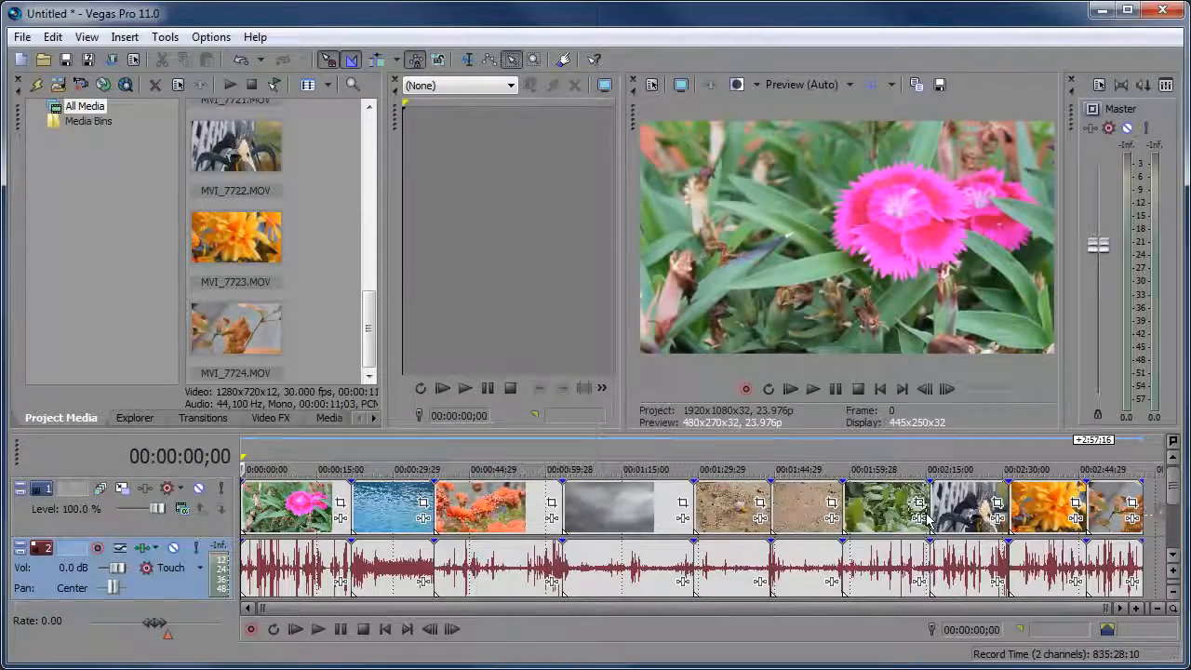
{"action": "mouse_move", "coordinate": [925, 517]}
{"action": "left_mouse_down"}
{"action": "mouse_move", "coordinate": [851, 581]}
{"action": "mouse_move", "coordinate": [598, 528]}
{"action": "mouse_move", "coordinate": [630, 572]}
{"action": "left_mouse_up"}
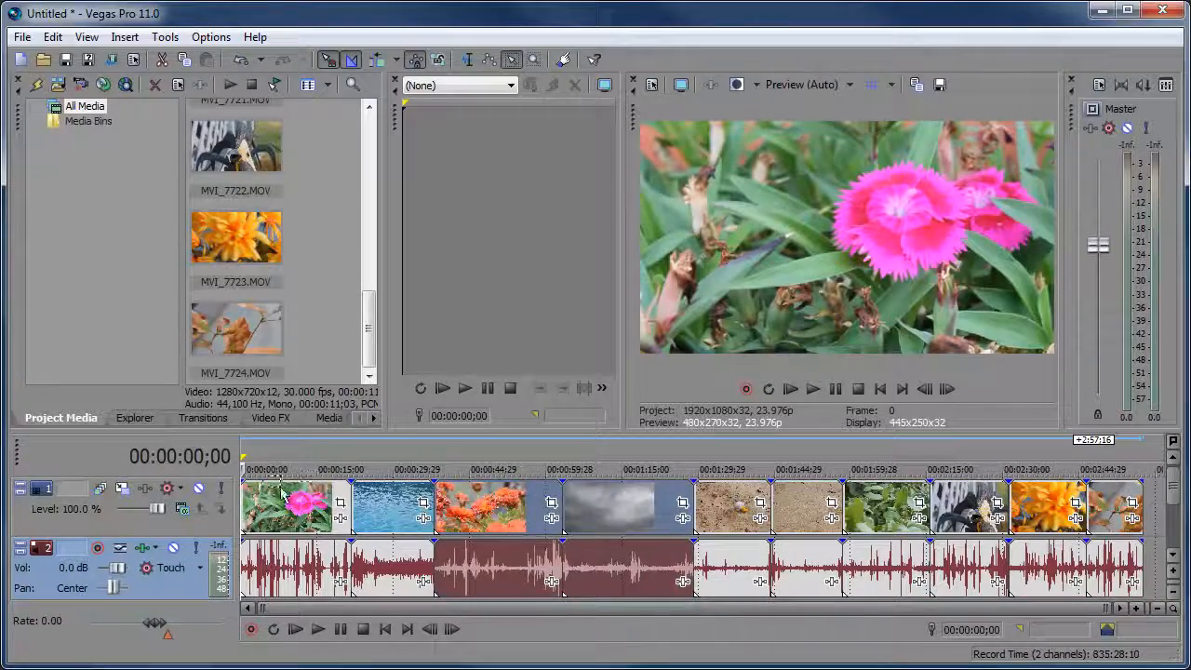
{"action": "left_click_drag", "start_coordinate": [270, 484], "coordinate": [391, 577]}
{"action": "left_click_drag", "start_coordinate": [738, 507], "coordinate": [832, 583]}
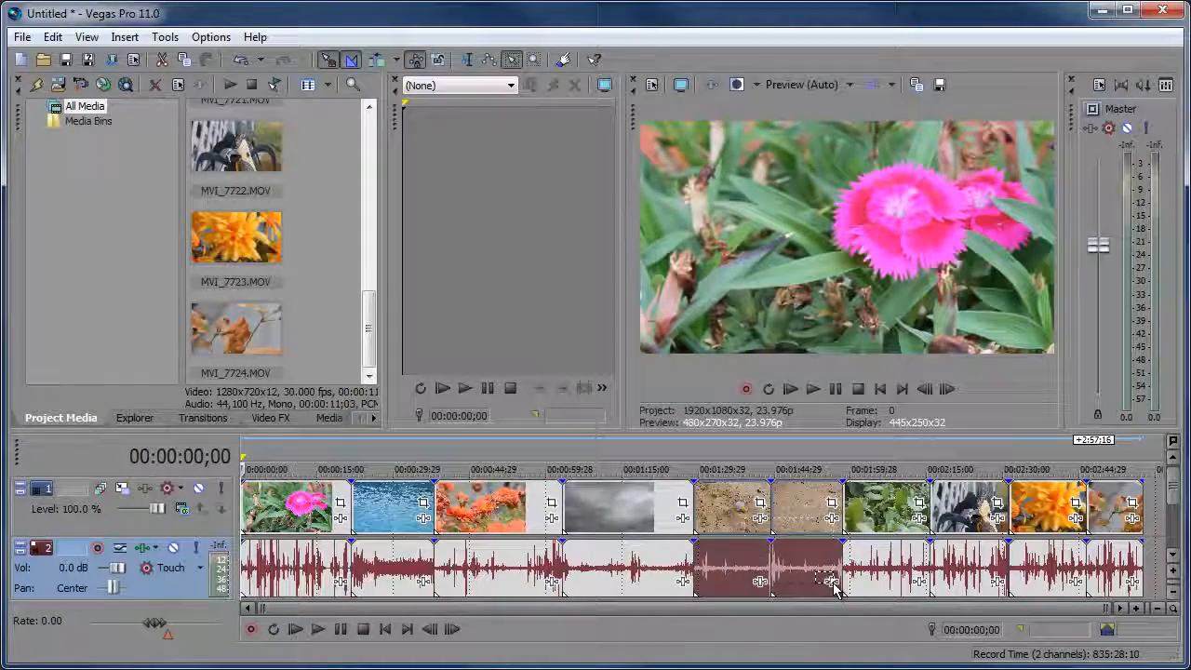
{"action": "left_click", "coordinate": [1152, 521]}
{"action": "left_click", "coordinate": [627, 454]}
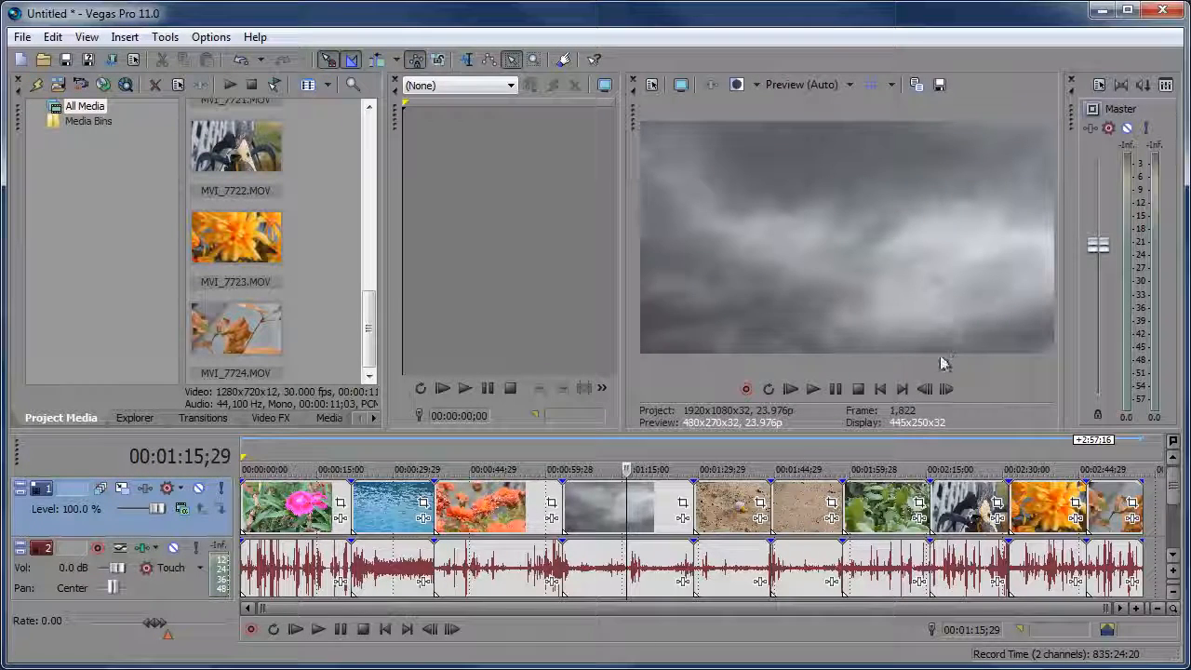
- Activate the Normal Edit tool, place the cursor at 00:00:58;26 and select the cloudy sky clip on the timeline
{"action": "left_click", "coordinate": [468, 60]}
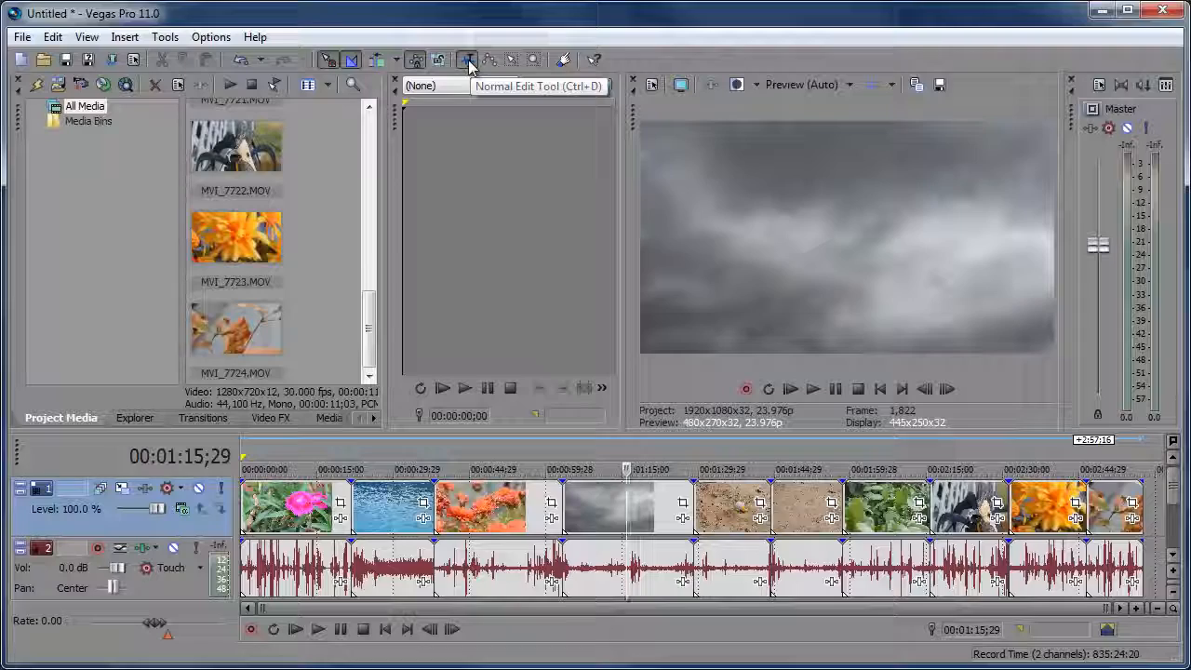
{"action": "left_click", "coordinate": [540, 454]}
{"action": "left_click", "coordinate": [597, 508]}
{"action": "left_click_drag", "start_coordinate": [596, 508], "coordinate": [586, 521]}
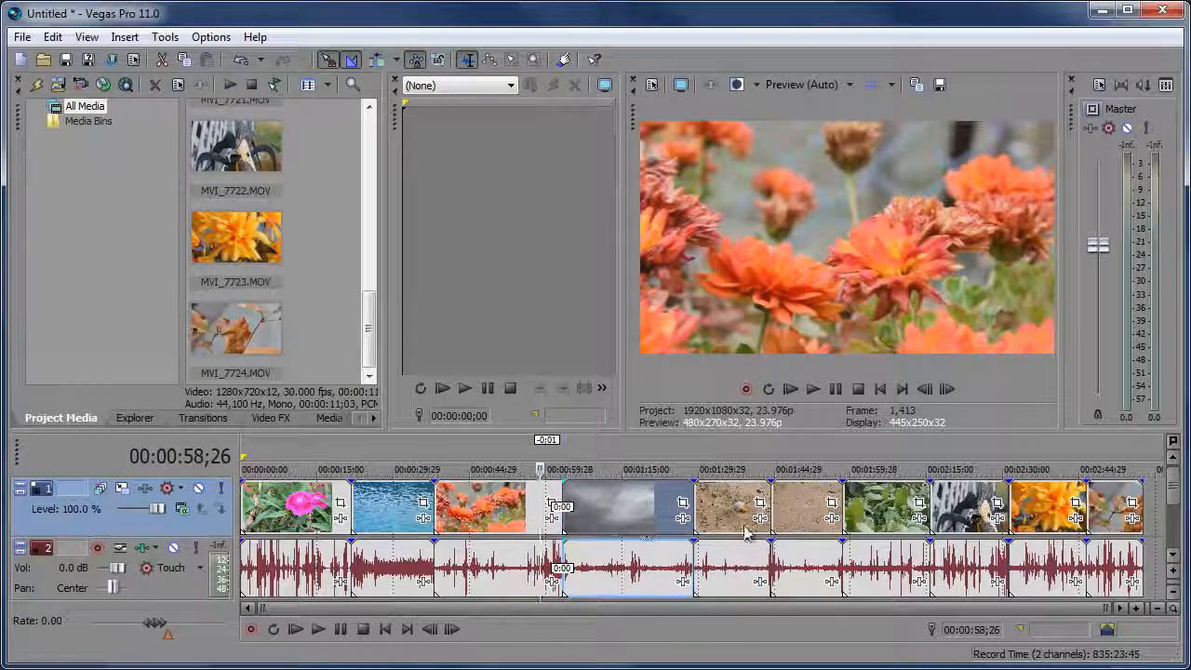
- Toggle individual clips after the cloudy sky clip in and out of the selection, and extend it through the last clip
{"action": "left_click", "coordinate": [807, 524], "text": "ctrl"}
{"action": "left_click", "coordinate": [875, 517], "text": "ctrl"}
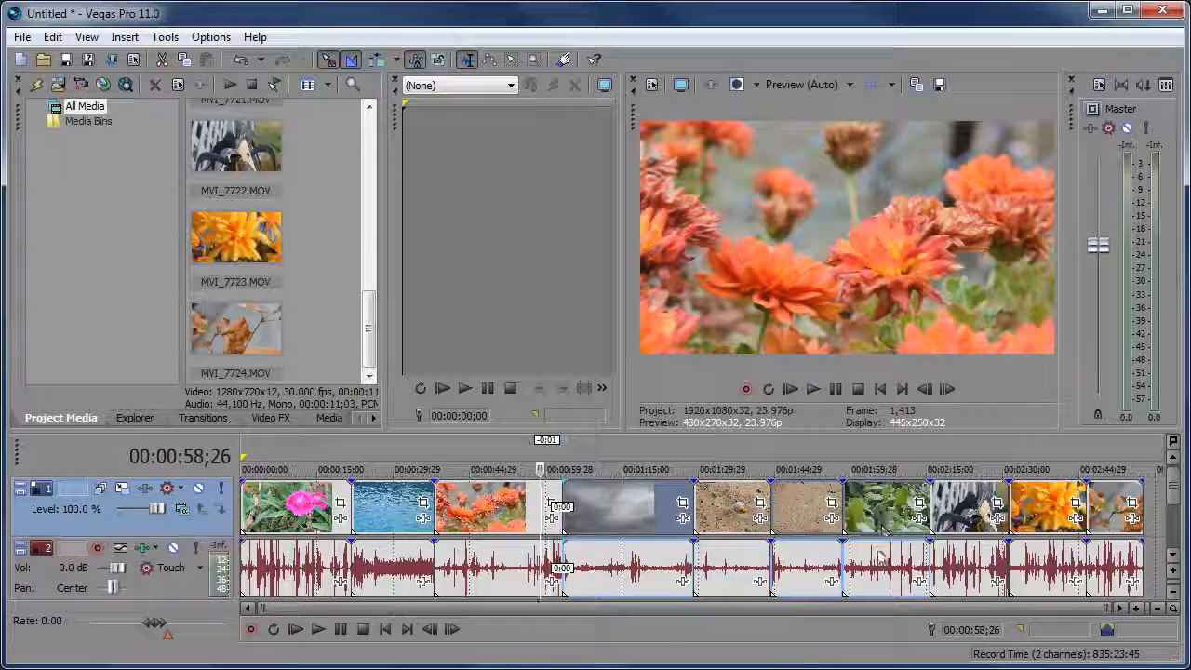
{"action": "left_click", "coordinate": [867, 563], "text": "ctrl"}
{"action": "left_click", "coordinate": [786, 576], "text": "ctrl"}
{"action": "left_click", "coordinate": [955, 520], "text": "ctrl"}
{"action": "left_click", "coordinate": [971, 555], "text": "ctrl"}
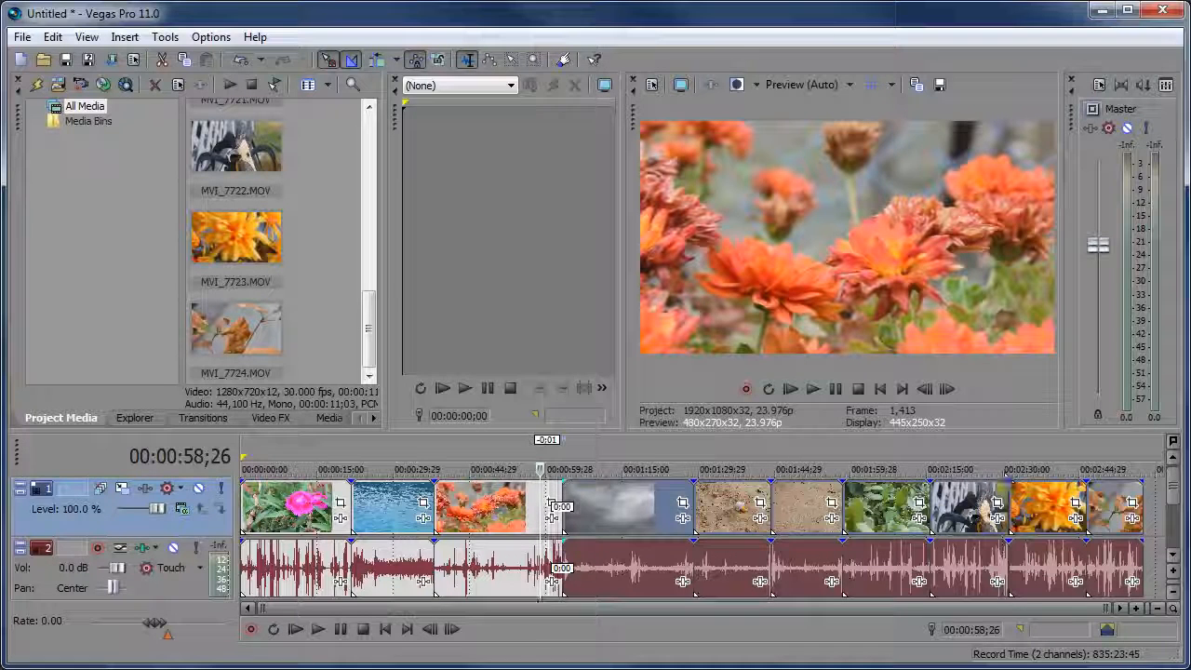
- Activate the Envelope Edit tool and insert a Volume envelope on audio track 2
{"action": "left_click", "coordinate": [491, 61]}
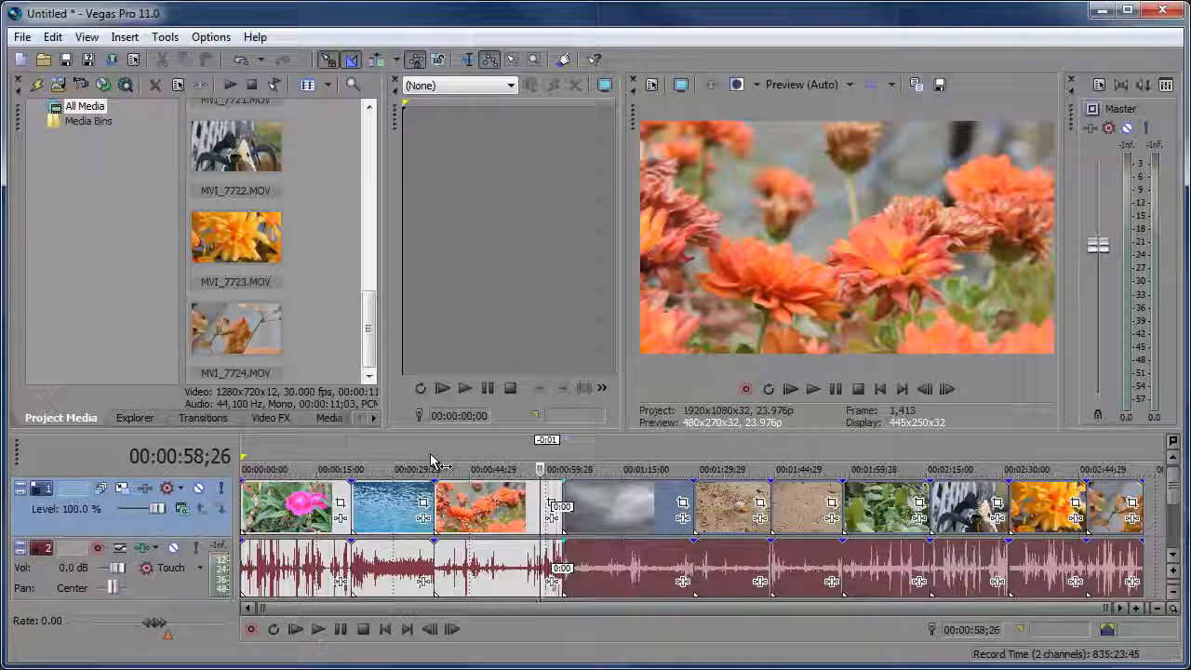
{"action": "right_click", "coordinate": [181, 592]}
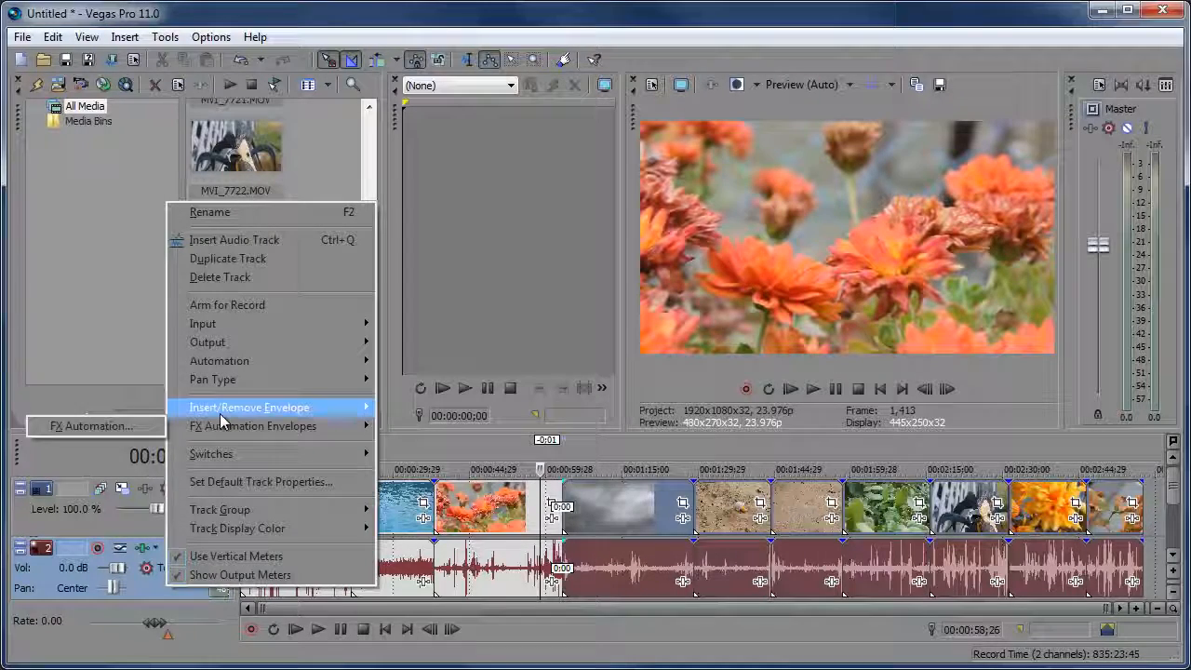
{"action": "mouse_move", "coordinate": [221, 417]}
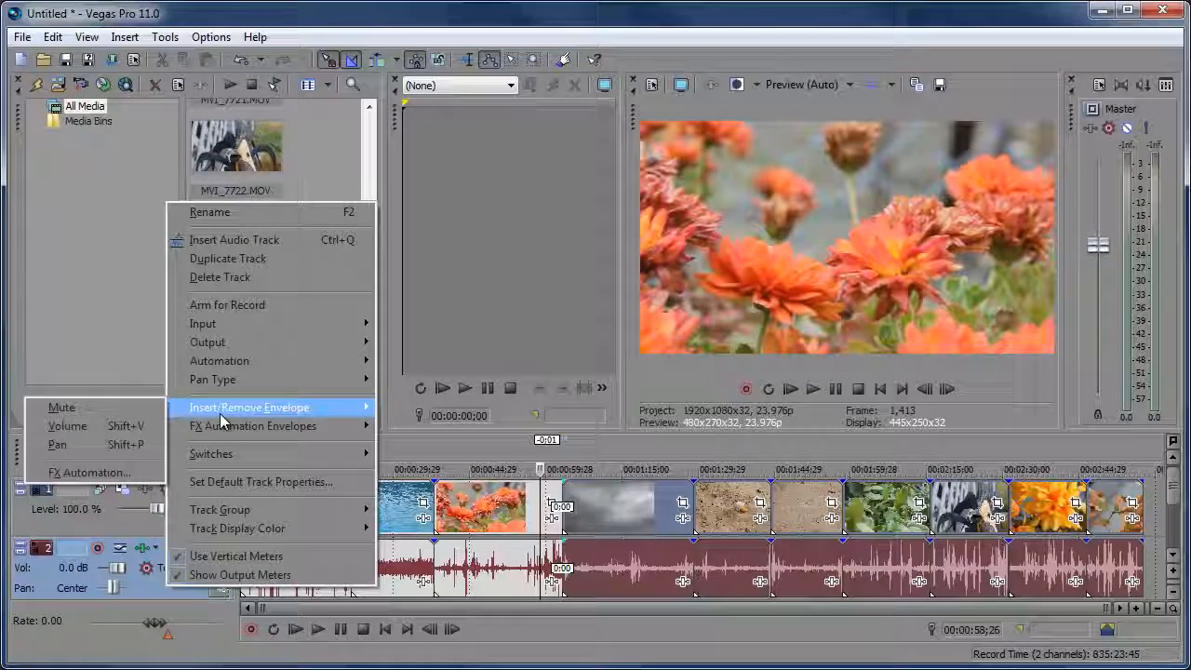
{"action": "left_click", "coordinate": [117, 426]}
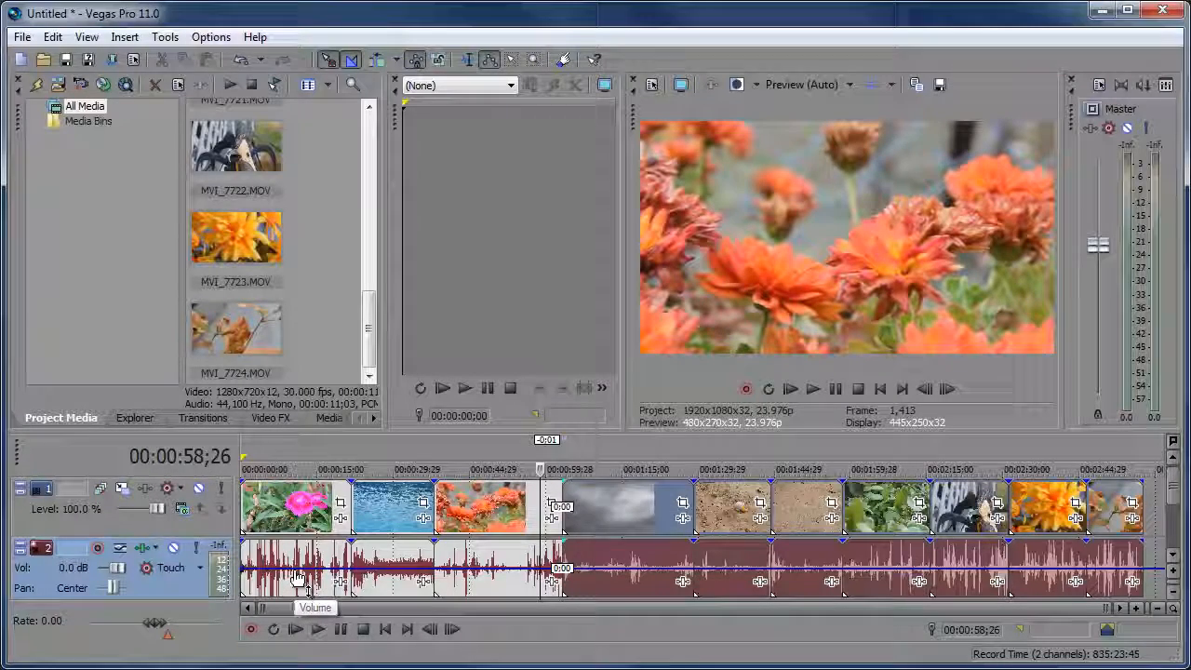
- Add several points to the Volume envelope over the first three clips and raise and lower them to vary the loudness
{"action": "double_click", "coordinate": [294, 568]}
{"action": "double_click", "coordinate": [313, 569]}
{"action": "mouse_move", "coordinate": [327, 569]}
{"action": "left_mouse_down"}
{"action": "mouse_move", "coordinate": [332, 556]}
{"action": "mouse_move", "coordinate": [335, 578]}
{"action": "left_mouse_up"}
{"action": "left_click", "coordinate": [471, 570]}
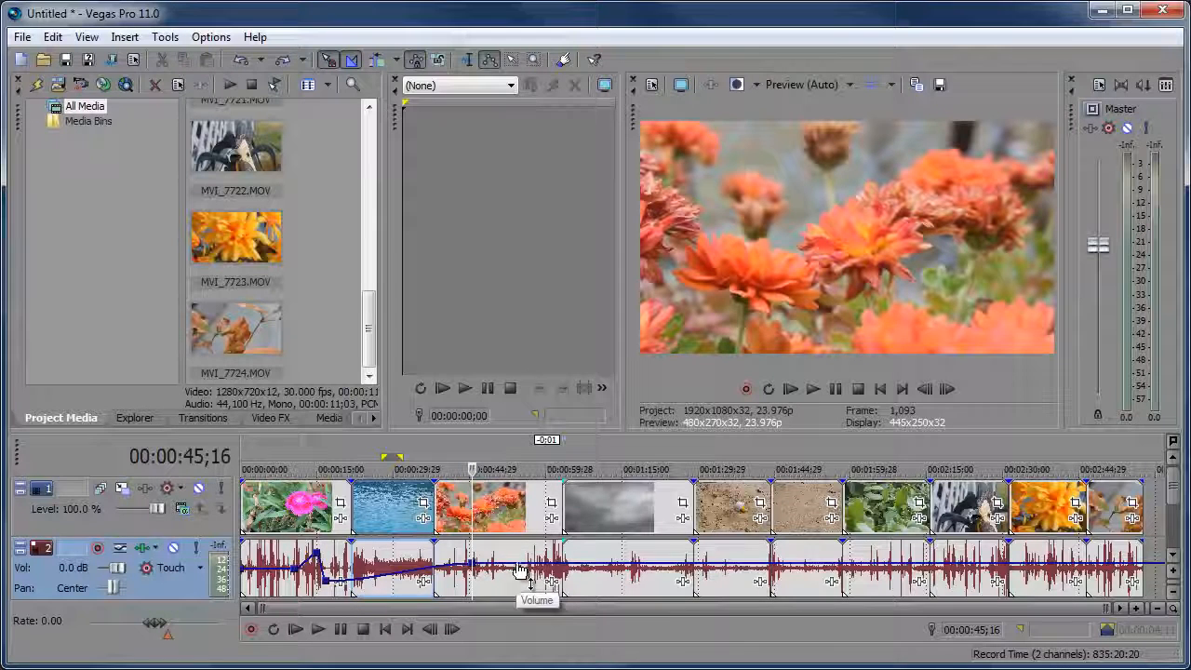
- Switch back to the Normal Edit tool and remove the Volume envelope from audio track 2
{"action": "left_click", "coordinate": [464, 61]}
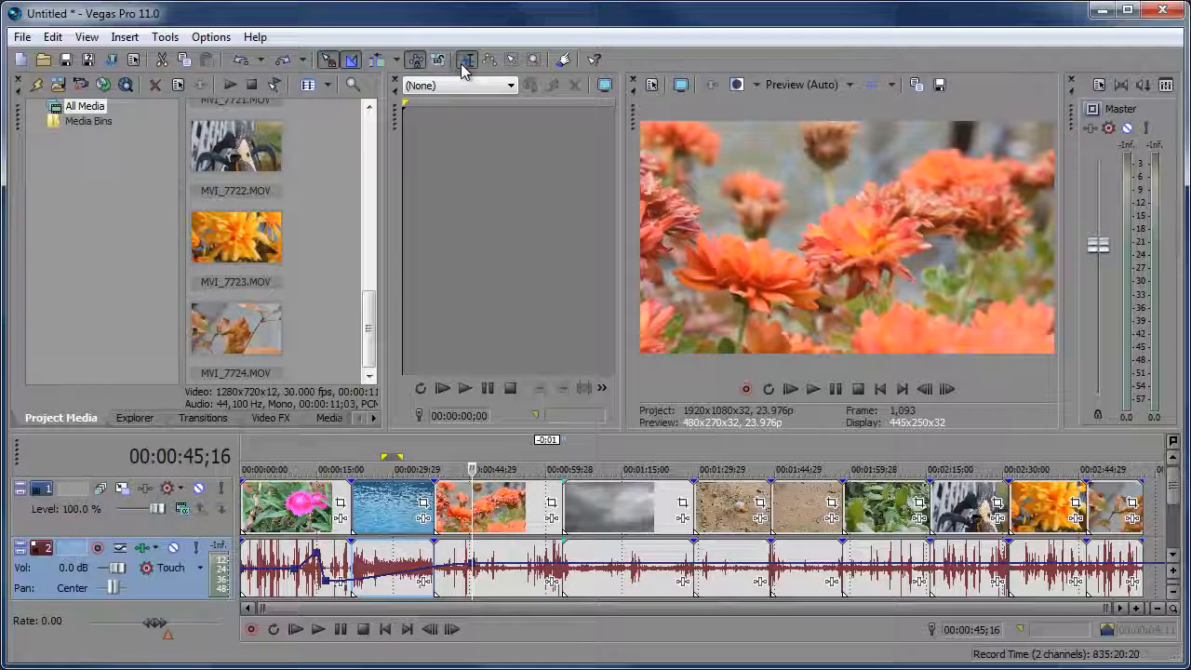
{"action": "right_click", "coordinate": [177, 586]}
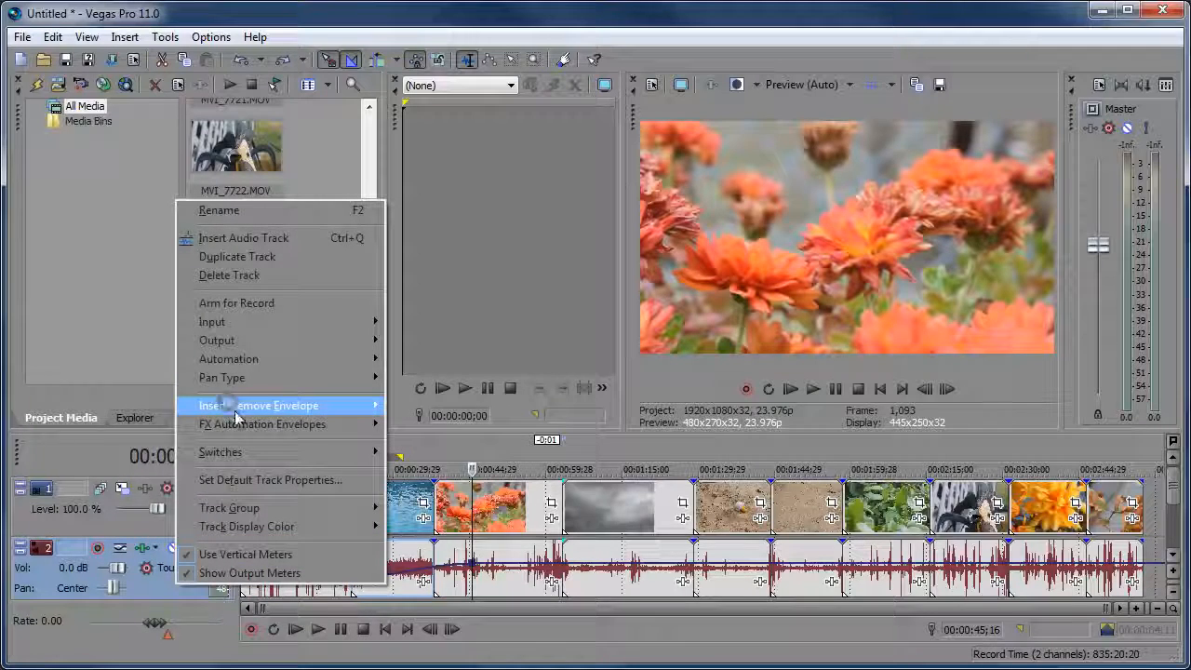
{"action": "mouse_move", "coordinate": [219, 405]}
{"action": "left_click", "coordinate": [99, 426]}
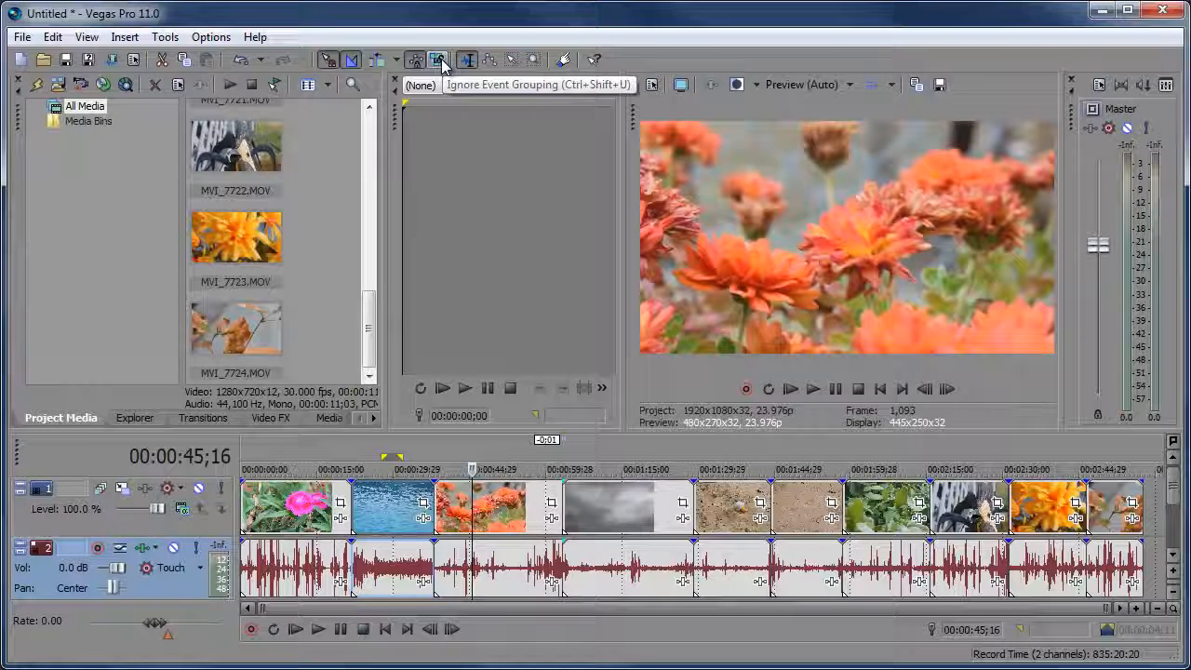
- Delete all clips from the cloudy sky clip onwards, and space out the water clip to about 00:00:36 and the orange flower clip to about 00:01:10
{"action": "left_click", "coordinate": [1098, 507]}
{"action": "left_click", "coordinate": [638, 515], "text": "shift"}
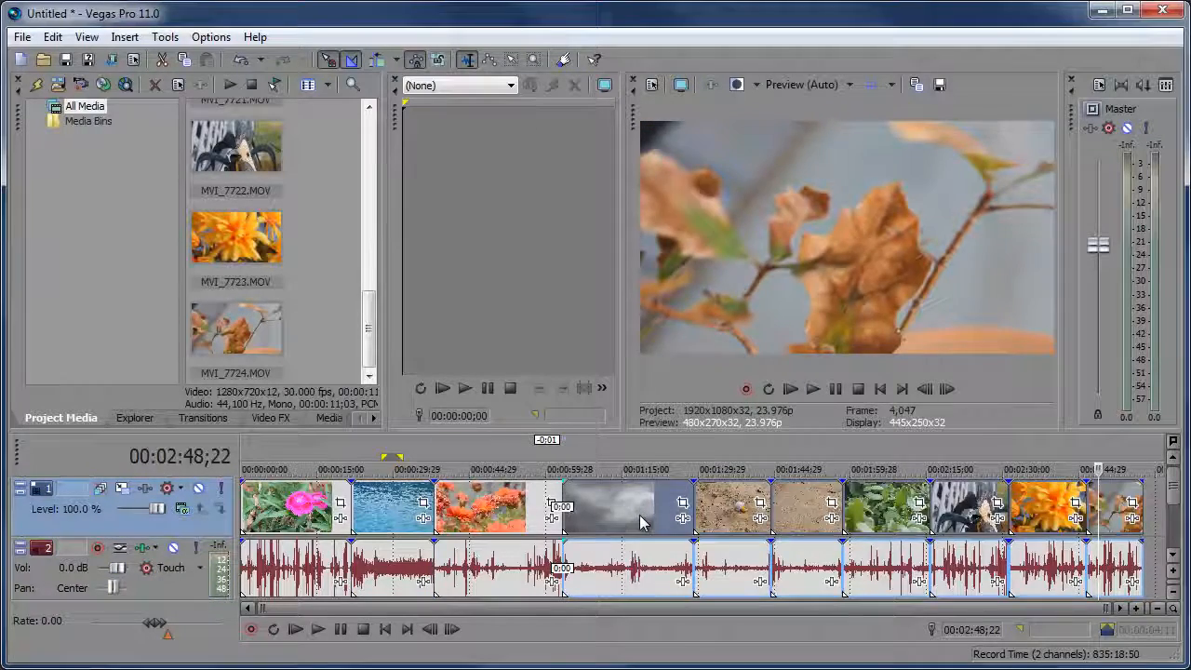
{"action": "mouse_move", "coordinate": [628, 516]}
{"action": "left_mouse_down"}
{"action": "mouse_move", "coordinate": [552, 519]}
{"action": "mouse_move", "coordinate": [635, 519]}
{"action": "left_mouse_up"}
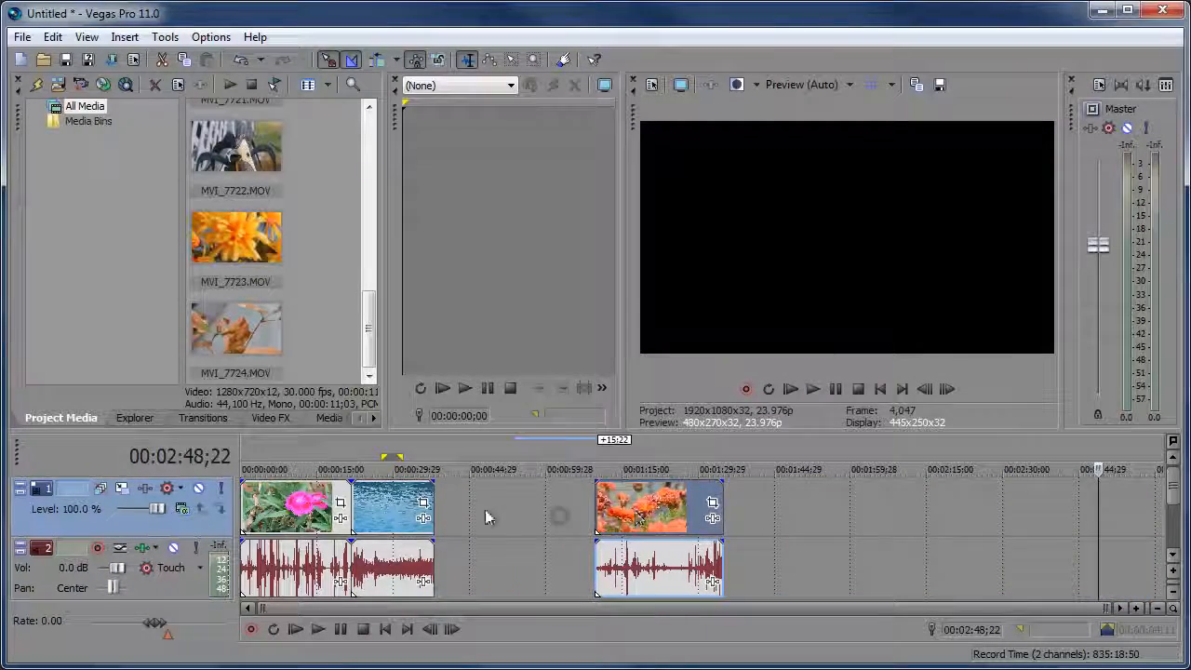
{"action": "left_click_drag", "start_coordinate": [405, 525], "coordinate": [441, 535]}
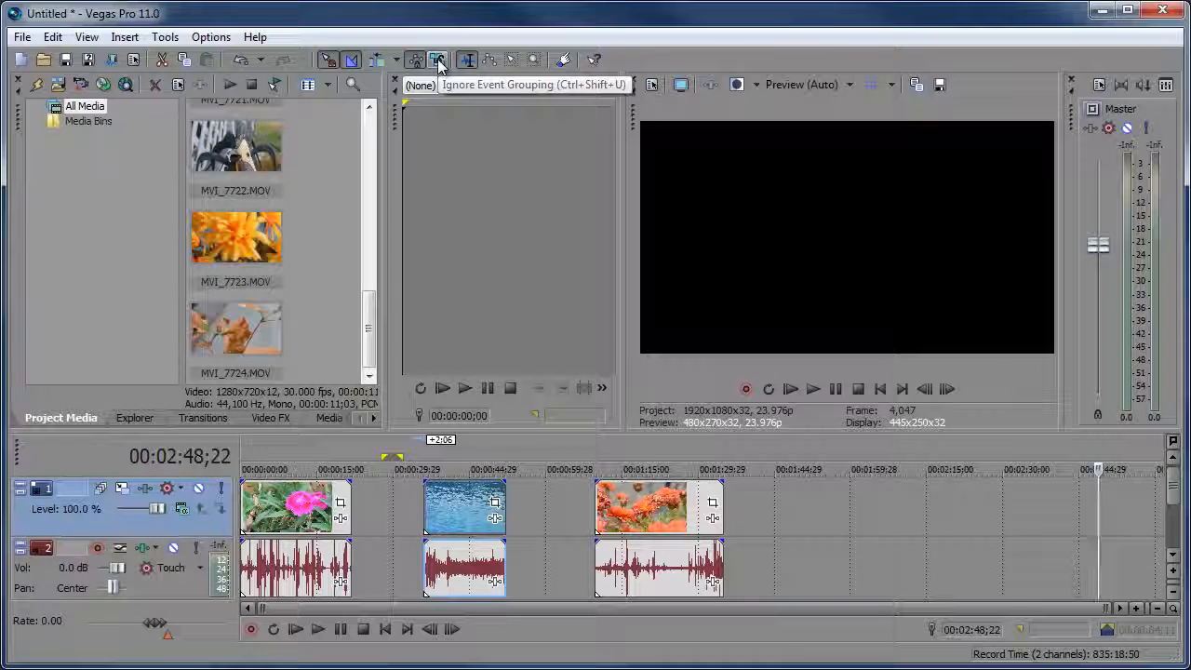
- Turn on Ignore Event Grouping and move the water clip's video and audio independently of each other
{"action": "left_click", "coordinate": [438, 61]}
{"action": "left_click_drag", "start_coordinate": [443, 527], "coordinate": [423, 526]}
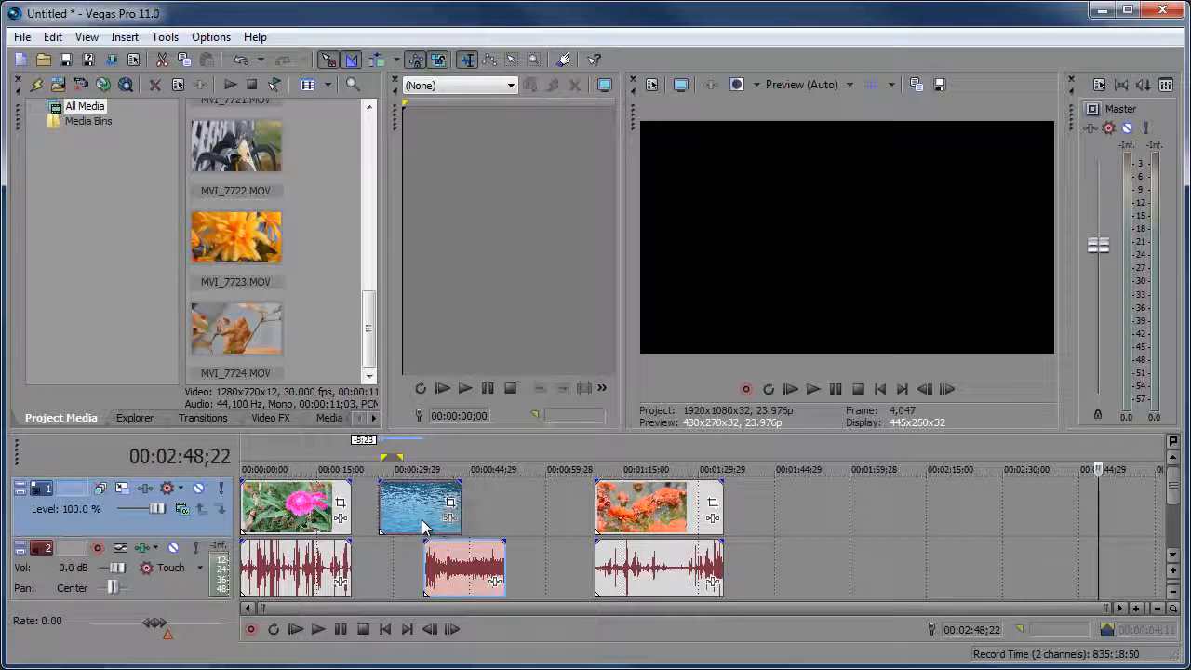
{"action": "left_click_drag", "start_coordinate": [519, 523], "coordinate": [495, 528]}
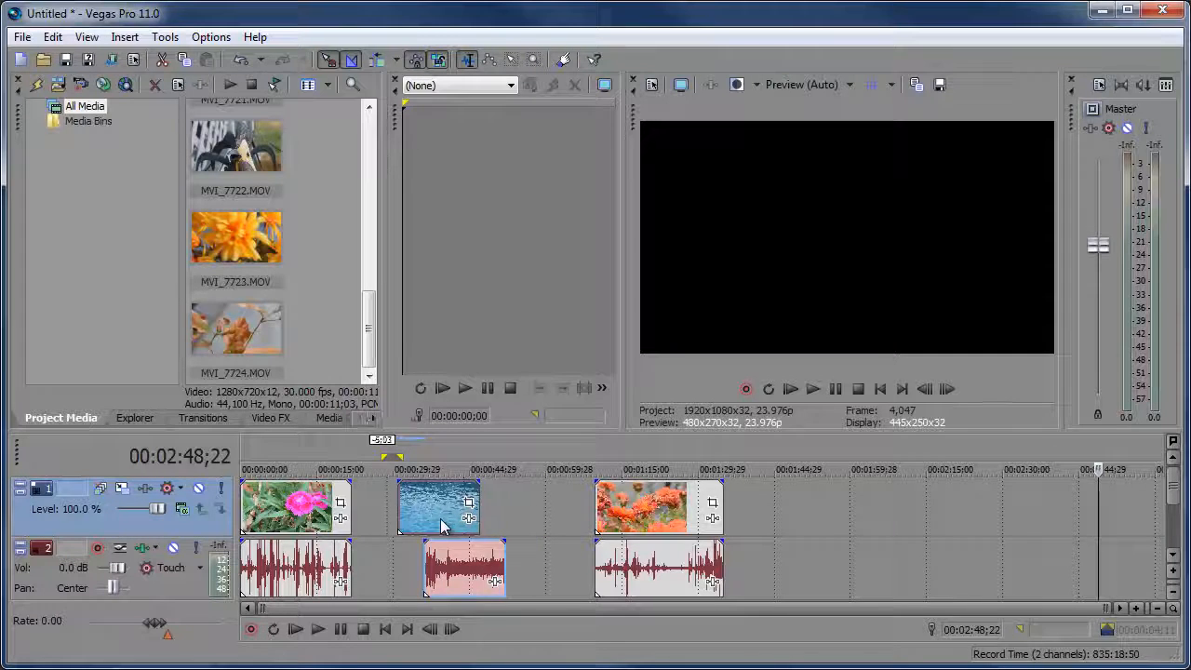
{"action": "left_click_drag", "start_coordinate": [467, 570], "coordinate": [499, 582]}
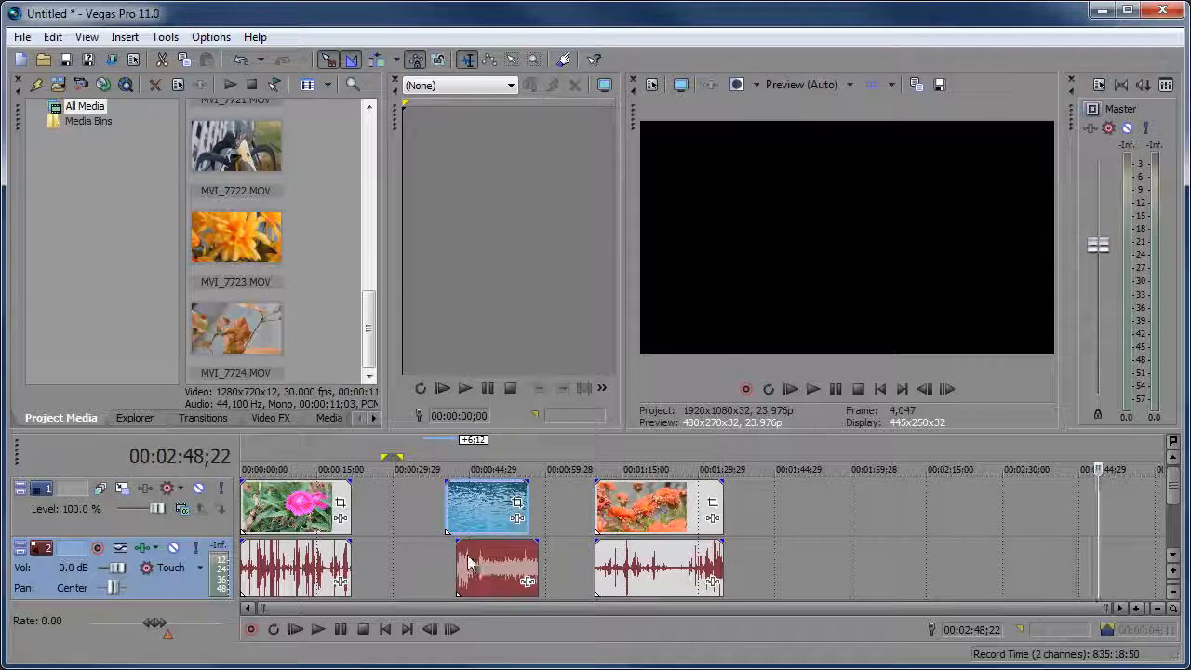
- Realign the water clip's audio under its video with event grouping ignored, then restore grouping and move both together towards the orange flower clip
{"action": "left_click_drag", "start_coordinate": [472, 517], "coordinate": [462, 581]}
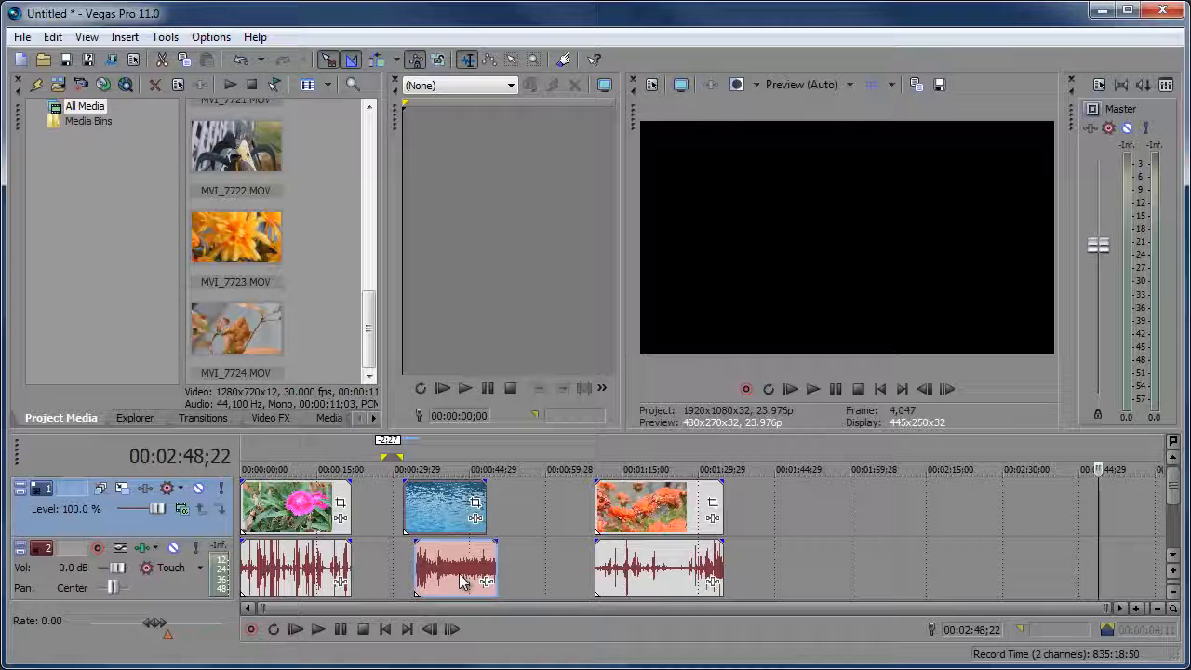
{"action": "mouse_move", "coordinate": [463, 582]}
{"action": "left_mouse_down"}
{"action": "mouse_move", "coordinate": [396, 563]}
{"action": "mouse_move", "coordinate": [467, 566]}
{"action": "left_mouse_up"}
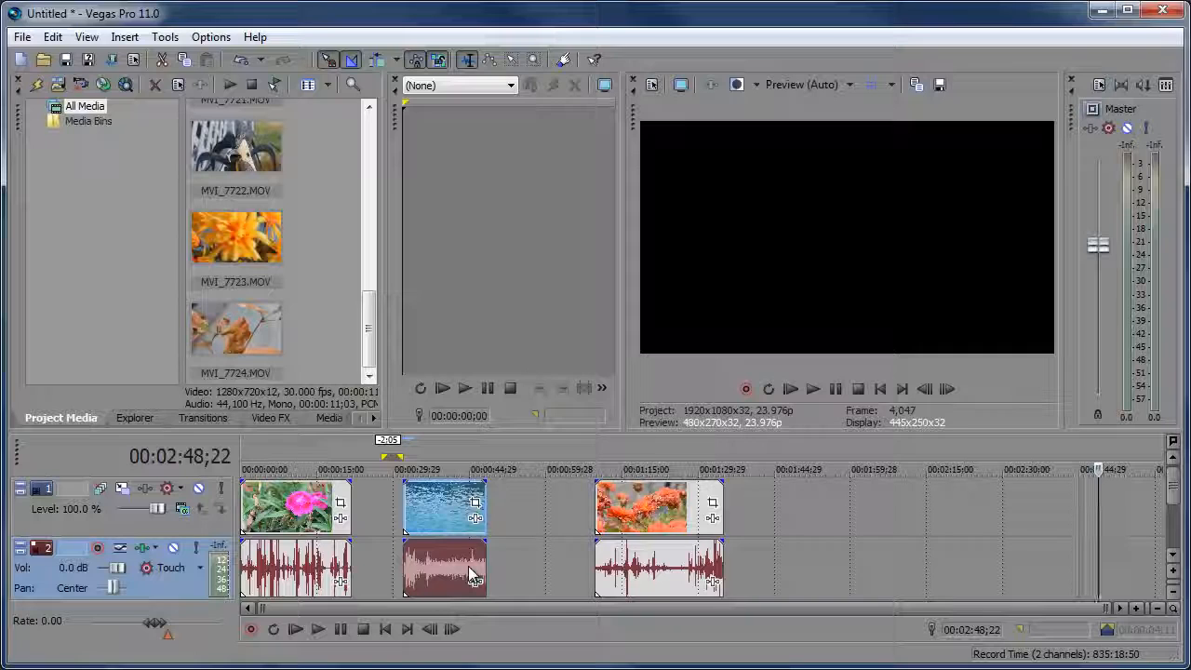
{"action": "left_click_drag", "start_coordinate": [434, 522], "coordinate": [477, 521]}
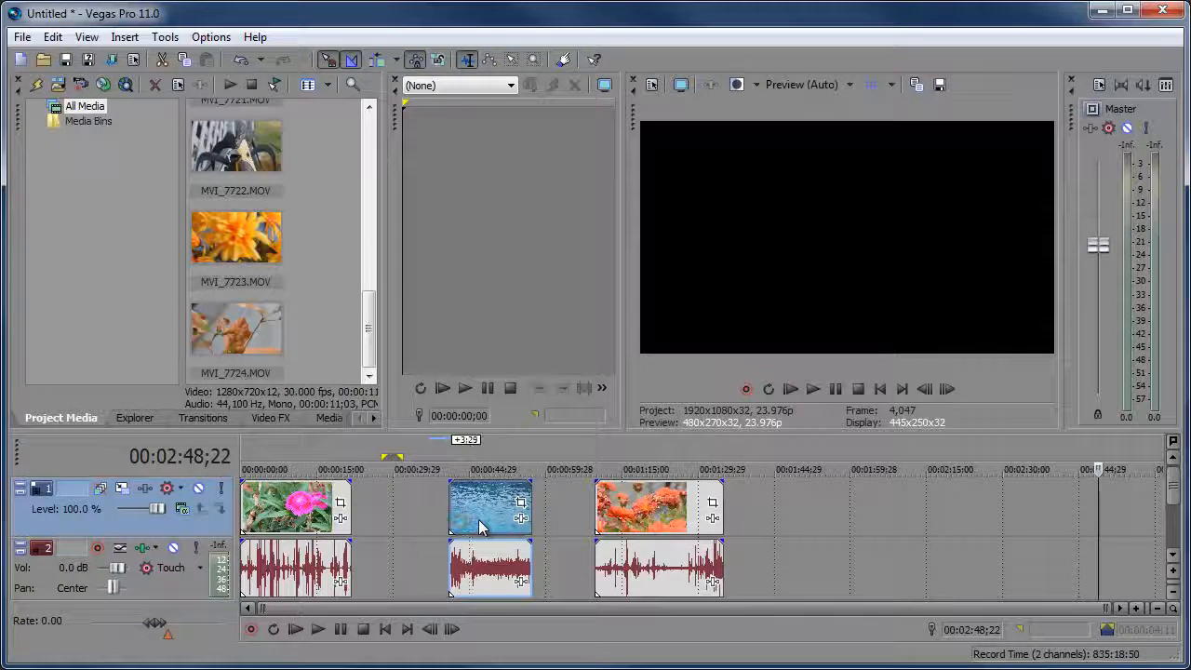
- Enable Auto Ripple, move the water clip nearer the start, and trim the pink flower clip's end to about 00:00:15
{"action": "left_click", "coordinate": [397, 62]}
{"action": "left_click", "coordinate": [398, 61]}
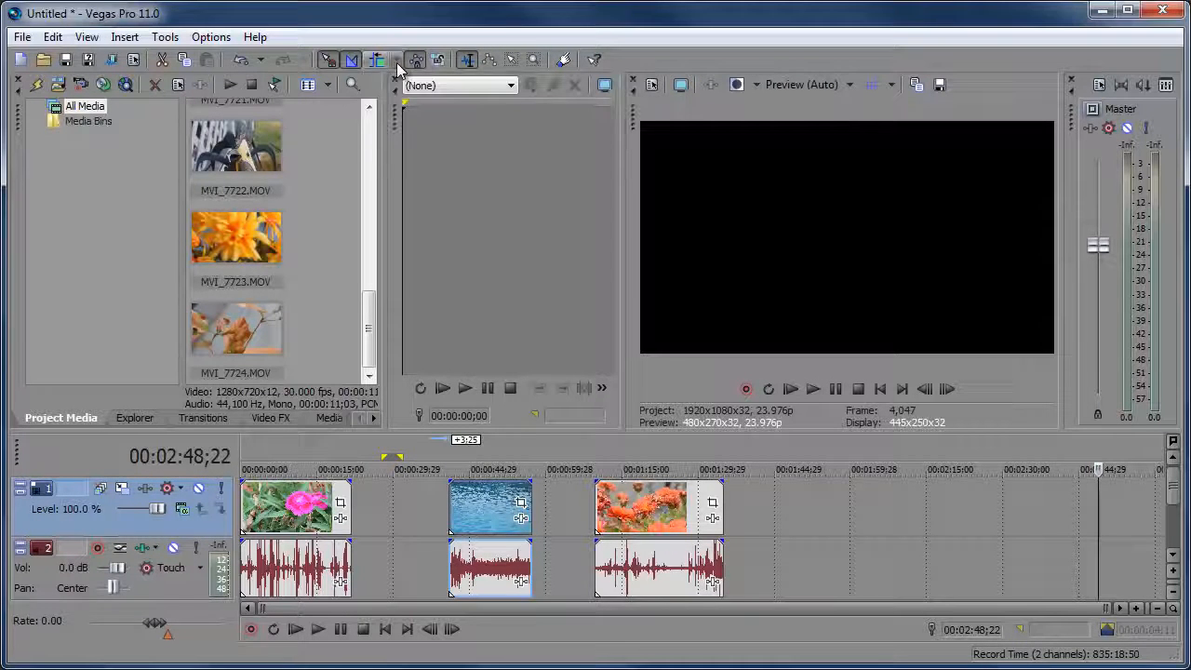
{"action": "left_click", "coordinate": [374, 60]}
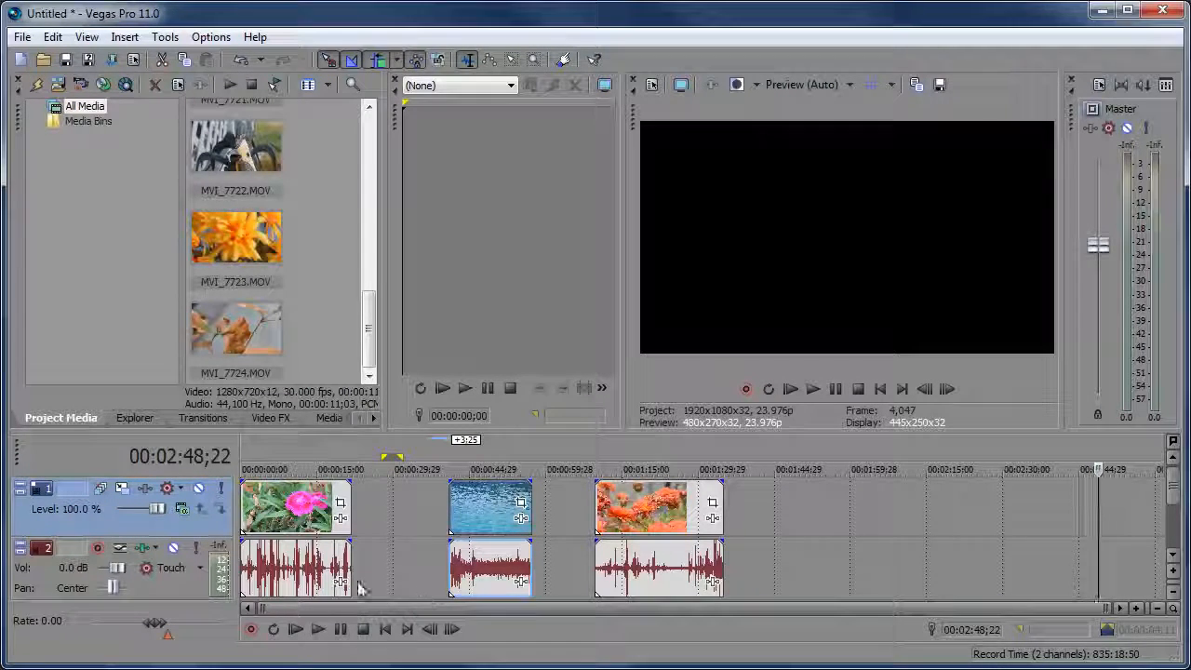
{"action": "mouse_move", "coordinate": [340, 533]}
{"action": "left_mouse_down"}
{"action": "mouse_move", "coordinate": [431, 533]}
{"action": "mouse_move", "coordinate": [348, 533]}
{"action": "mouse_move", "coordinate": [393, 517]}
{"action": "mouse_move", "coordinate": [457, 521]}
{"action": "mouse_move", "coordinate": [339, 525]}
{"action": "left_mouse_up"}
{"action": "left_click_drag", "start_coordinate": [497, 521], "coordinate": [421, 516]}
{"action": "left_click_drag", "start_coordinate": [348, 511], "coordinate": [317, 510]}
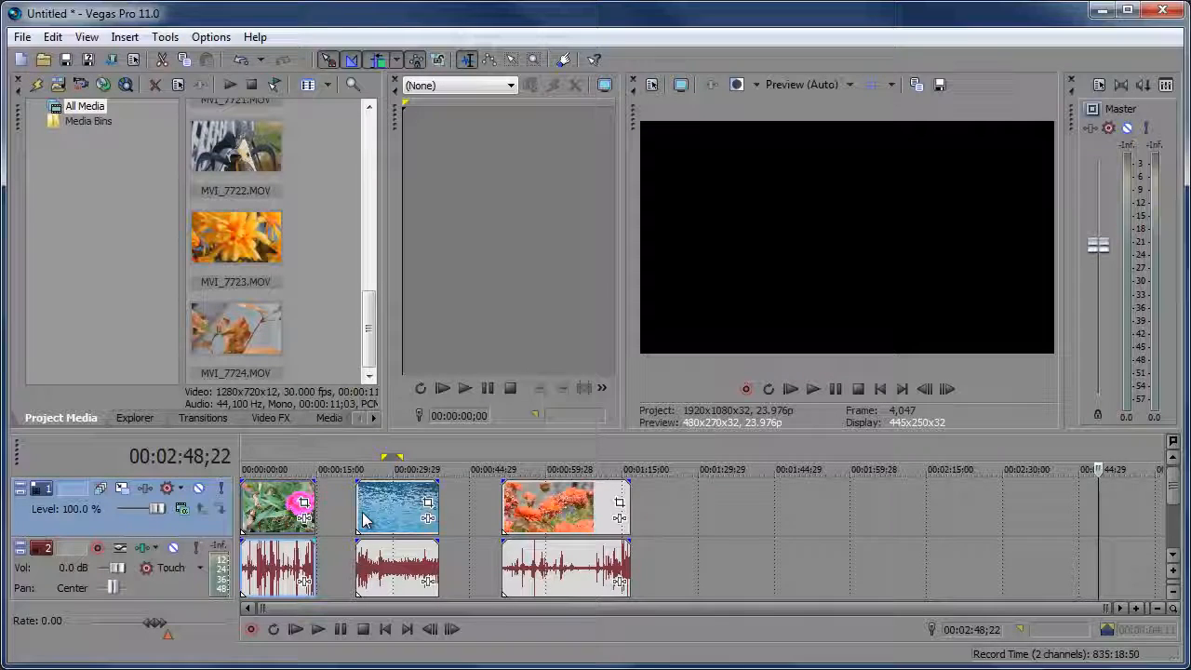
- Extend the pink flower clip's end so it meets the water clip, and move the orange flower clip closer to the water clip
{"action": "left_click_drag", "start_coordinate": [357, 550], "coordinate": [344, 524]}
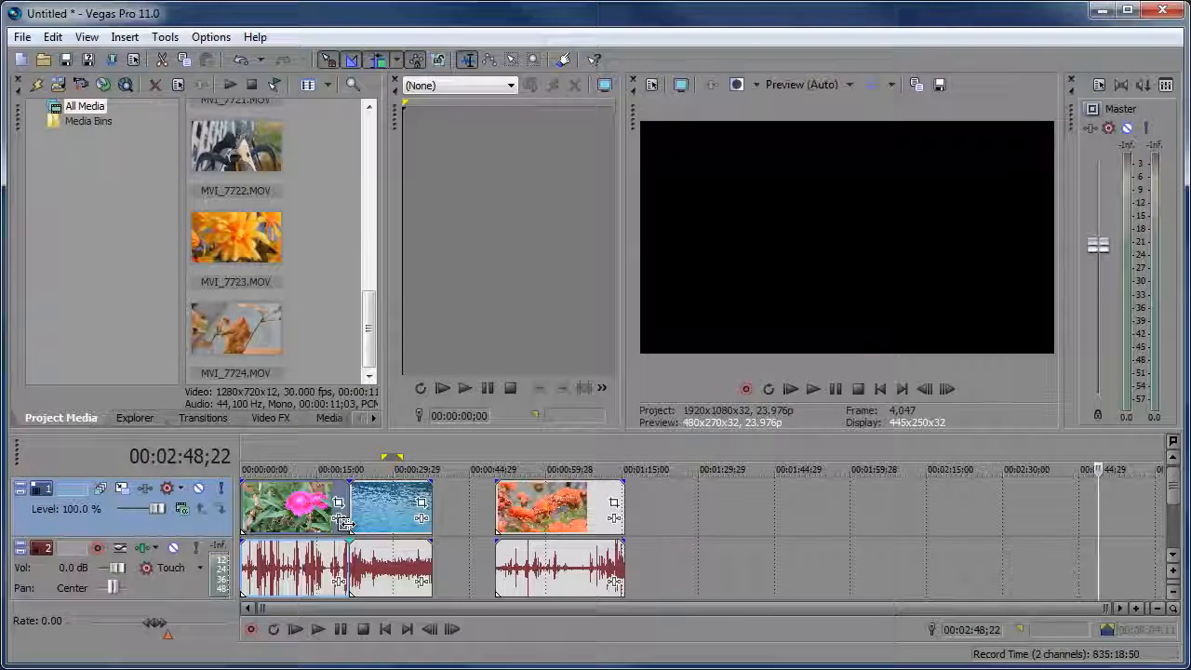
{"action": "left_click_drag", "start_coordinate": [536, 528], "coordinate": [502, 527]}
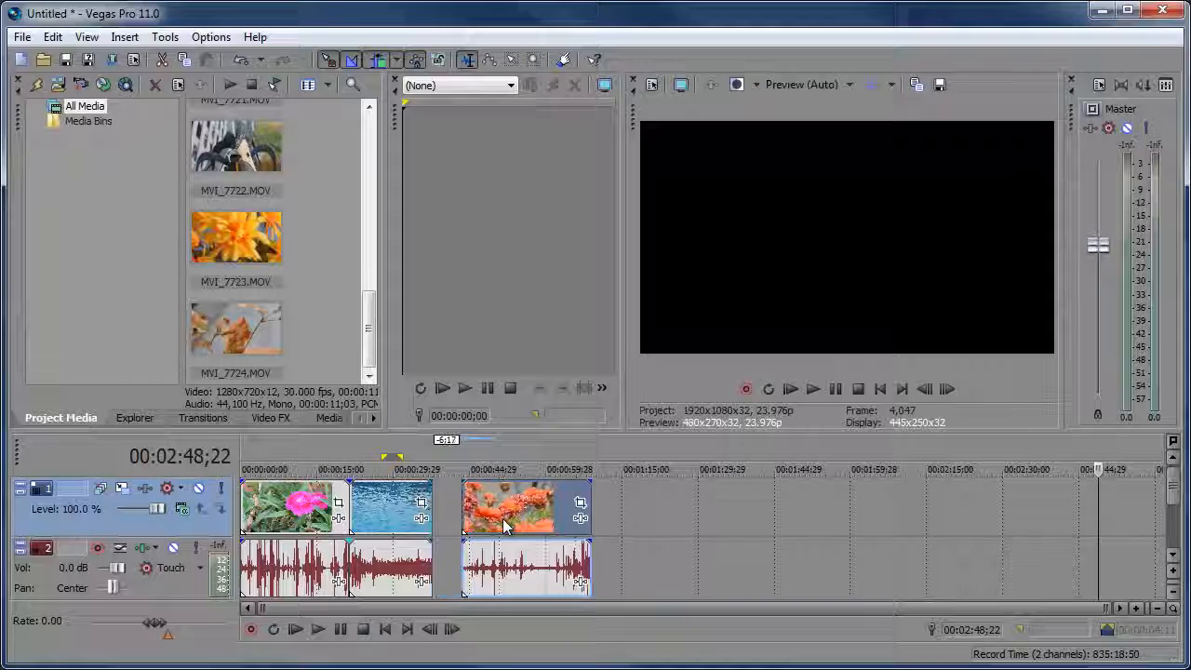
{"action": "left_click_drag", "start_coordinate": [305, 524], "coordinate": [235, 511]}
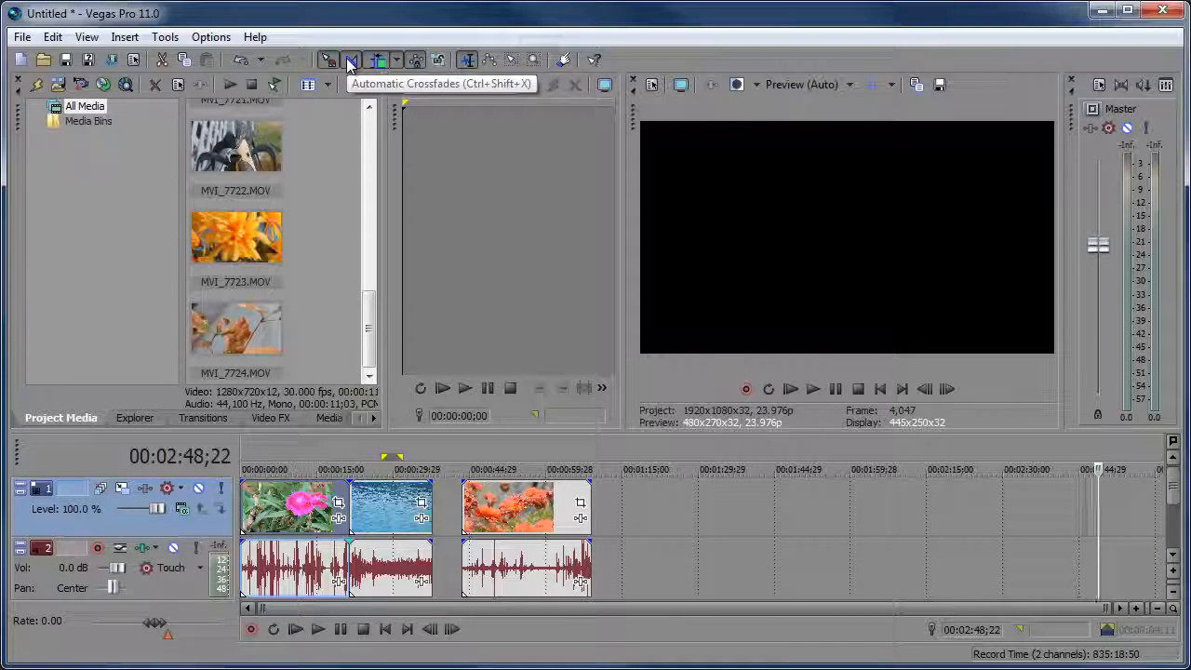
- With Auto Ripple off and Automatic Crossfades on, overlap the orange flower clip onto the water clip, preview the crossfade, and shorten it to 3:01
{"action": "left_click", "coordinate": [351, 61]}
{"action": "left_click_drag", "start_coordinate": [526, 529], "coordinate": [465, 524]}
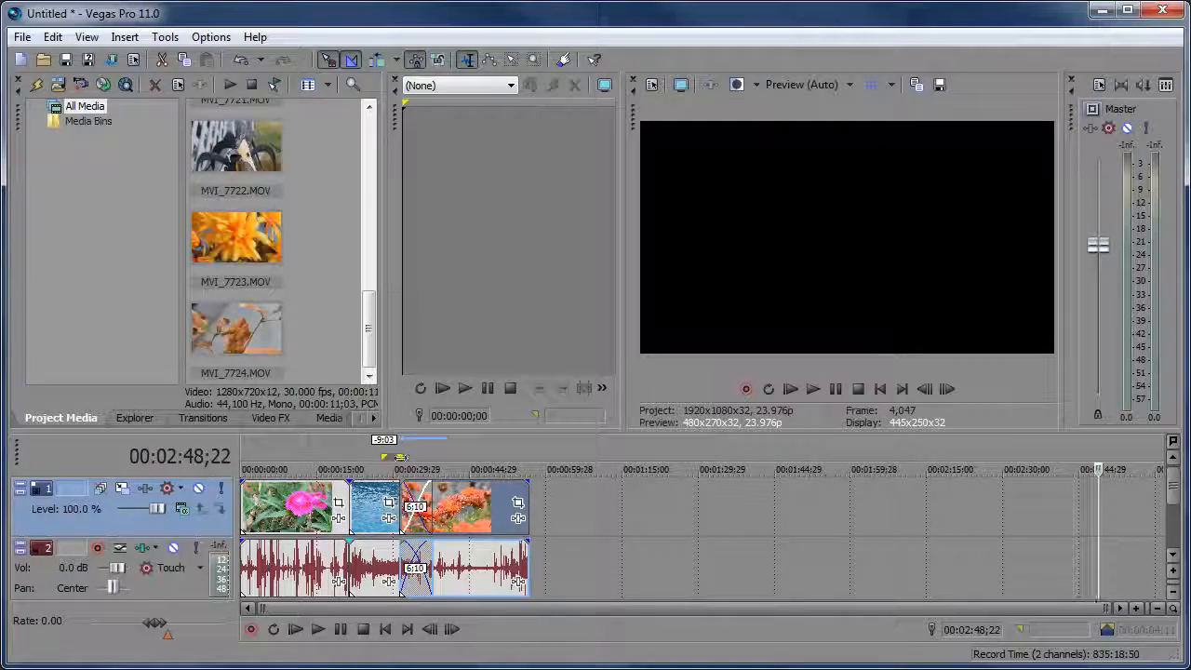
{"action": "left_click", "coordinate": [401, 456]}
{"action": "key", "text": "space"}
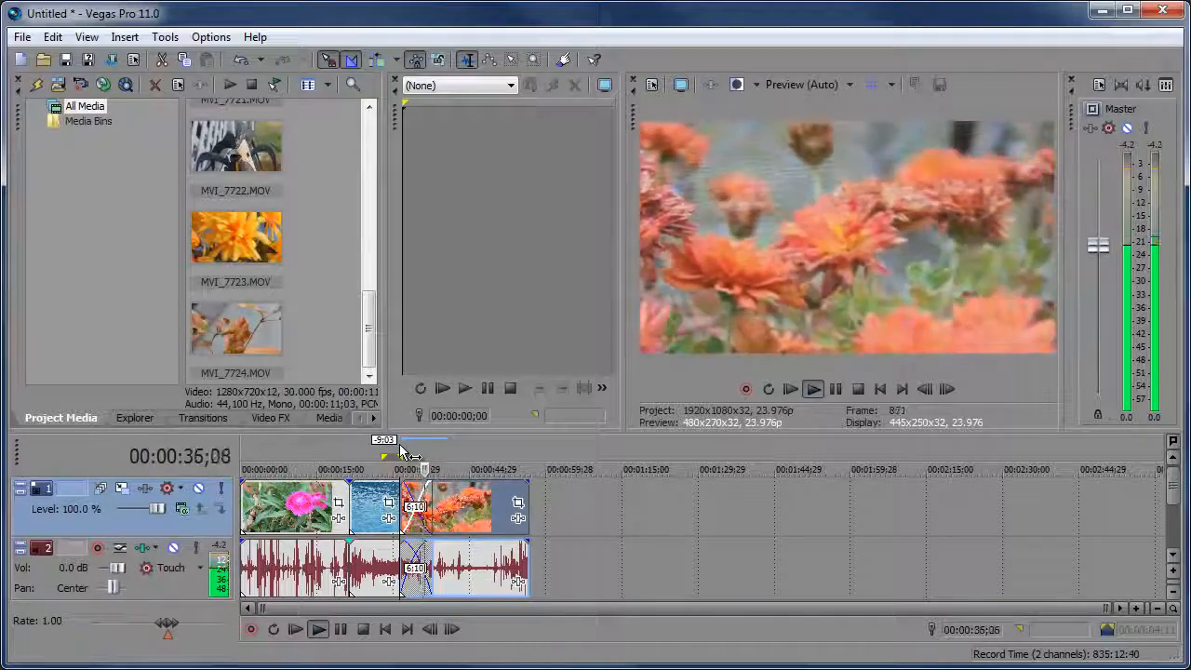
{"action": "key", "text": "space"}
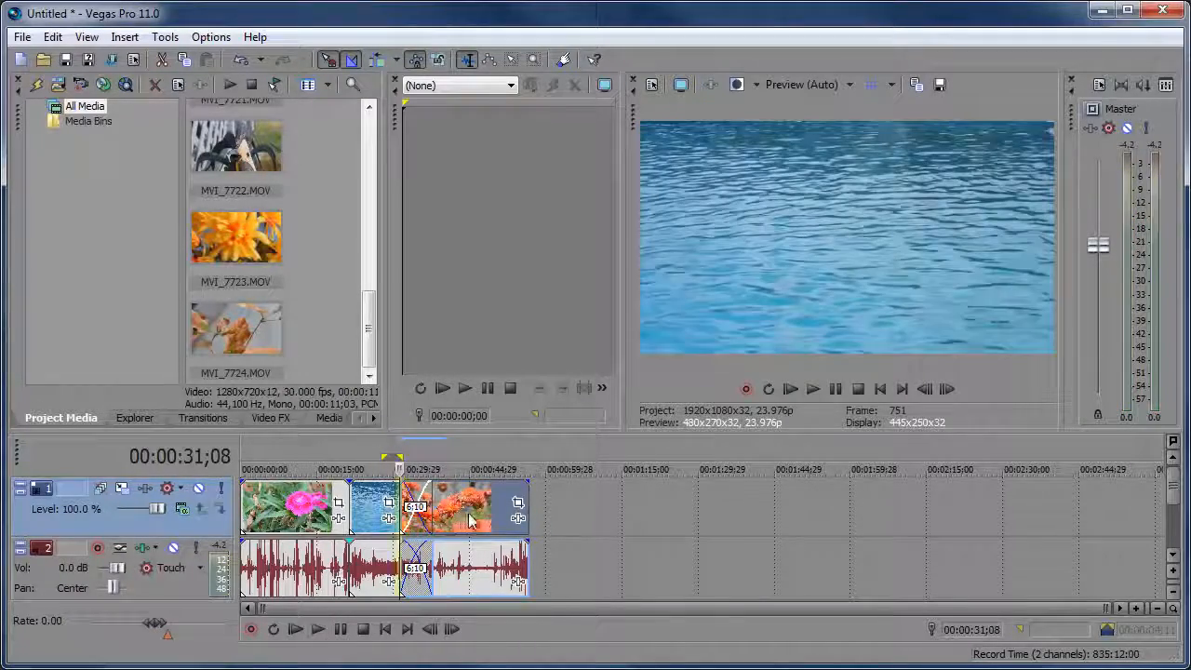
{"action": "left_click_drag", "start_coordinate": [470, 521], "coordinate": [486, 521]}
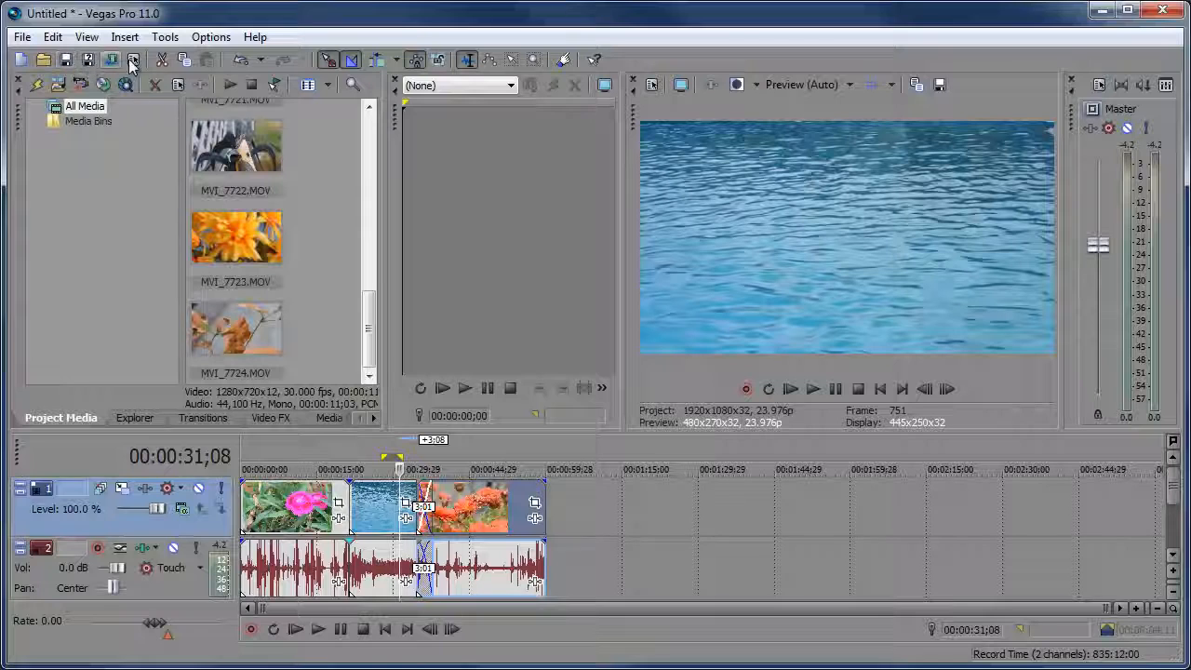
- Look up the video preview with What's This help, return to the project, and open the Online Help contents
{"action": "left_click", "coordinate": [593, 65]}
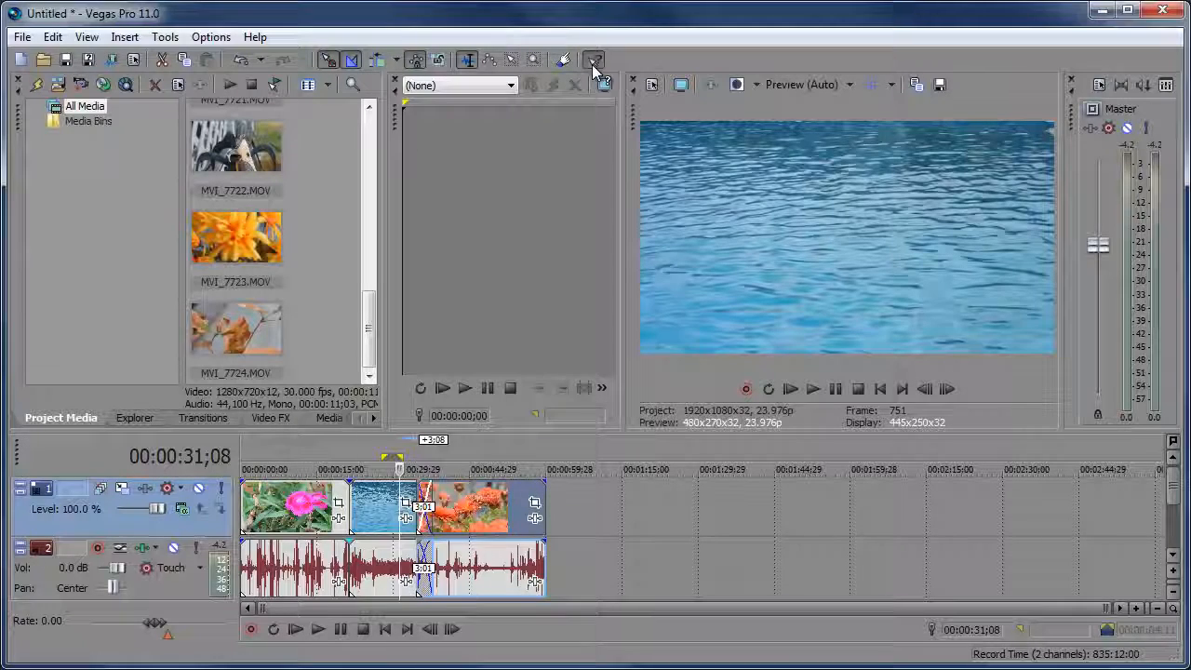
{"action": "left_click", "coordinate": [682, 169]}
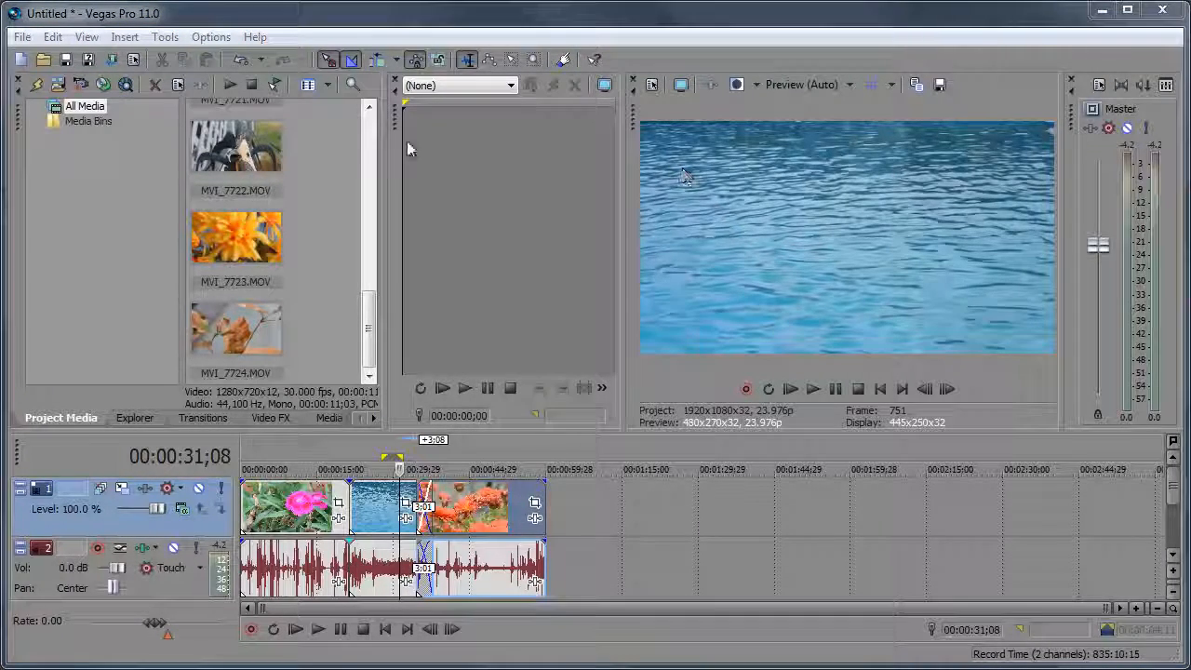
{"action": "left_click", "coordinate": [218, 66]}
{"action": "left_click", "coordinate": [253, 37]}
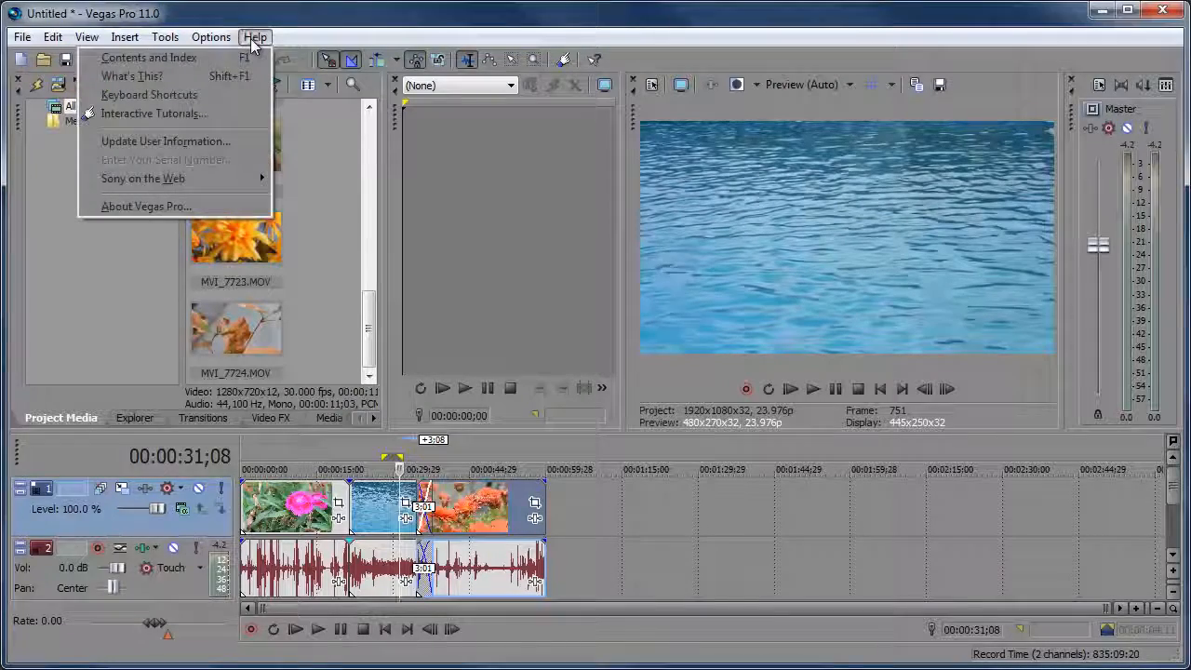
{"action": "left_click", "coordinate": [149, 58]}
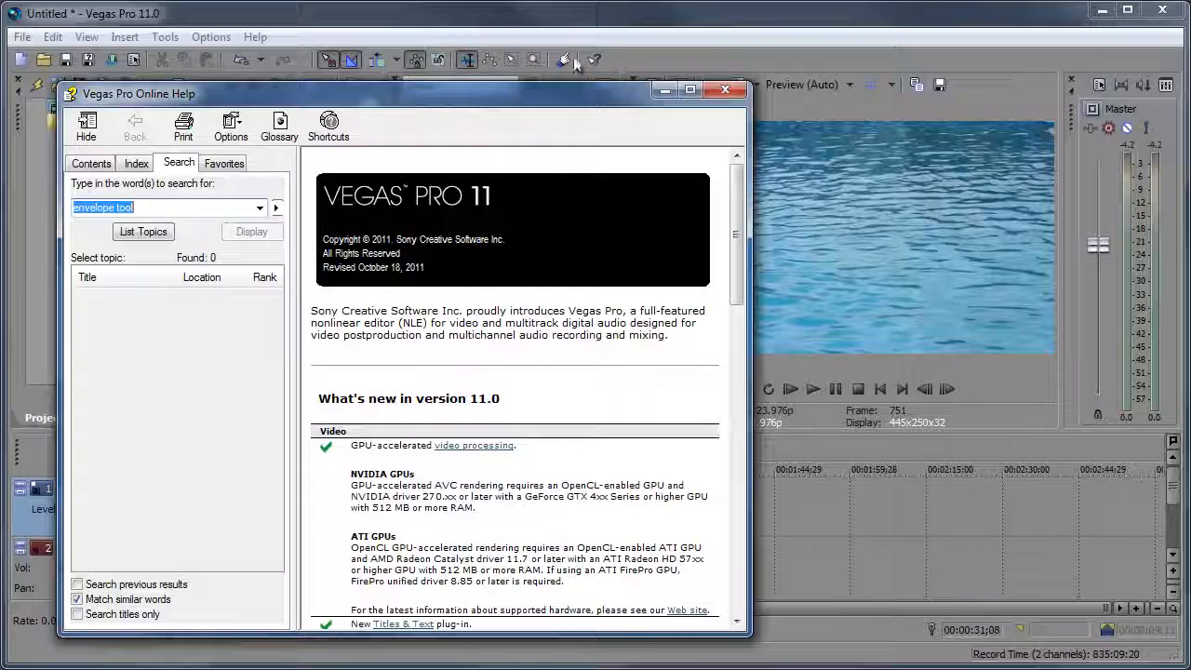
- Look up the Video Preview window with What's This help, read its topic, and close the help
{"action": "left_click", "coordinate": [592, 61]}
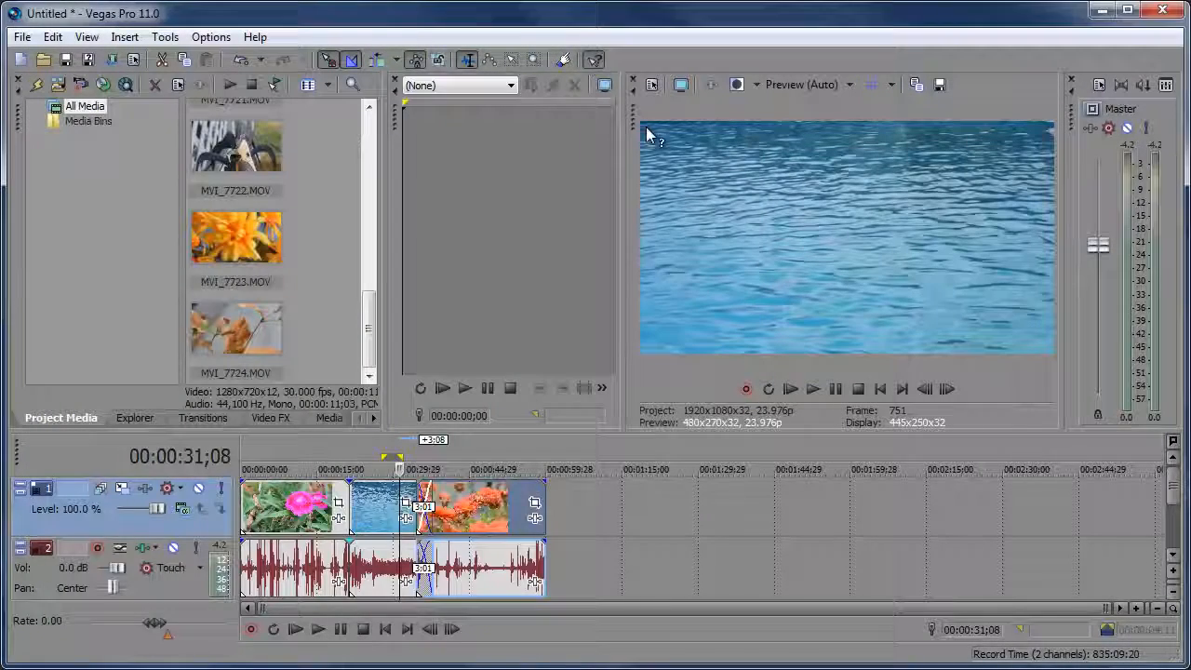
{"action": "left_click", "coordinate": [748, 199]}
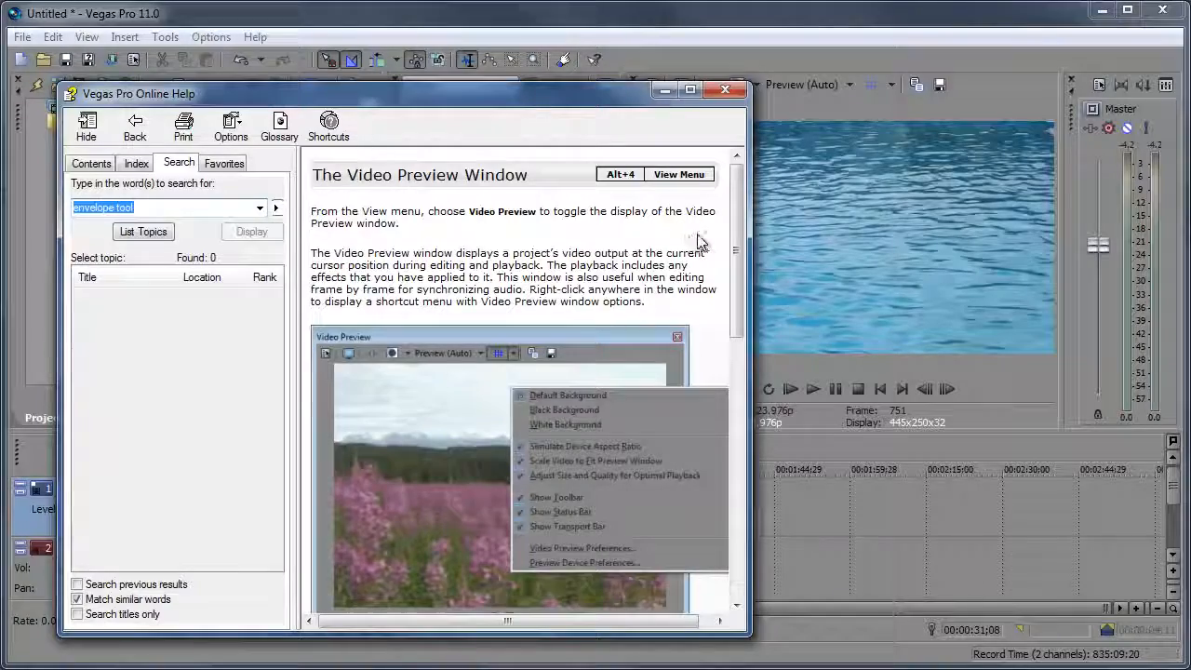
{"action": "left_click_drag", "start_coordinate": [735, 219], "coordinate": [732, 168]}
{"action": "left_click", "coordinate": [727, 91]}
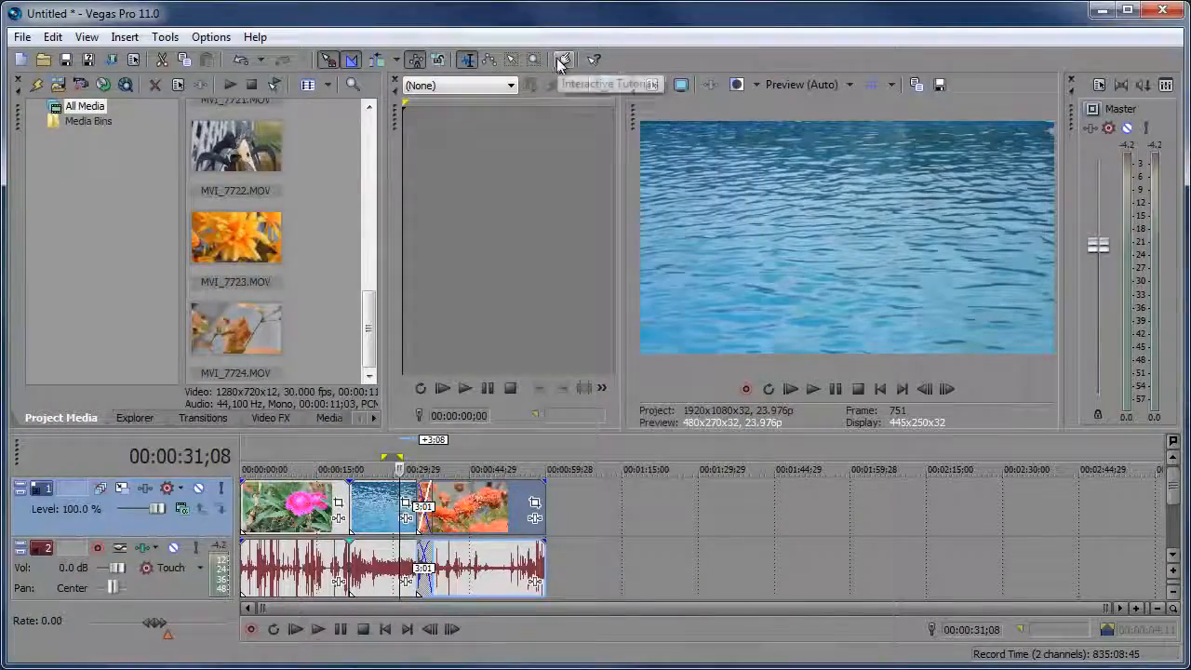
- Open the Interactive Tutorials, start "How to Add Media to the Timeline", view its first step, and quit the tutorial
{"action": "left_click", "coordinate": [560, 59]}
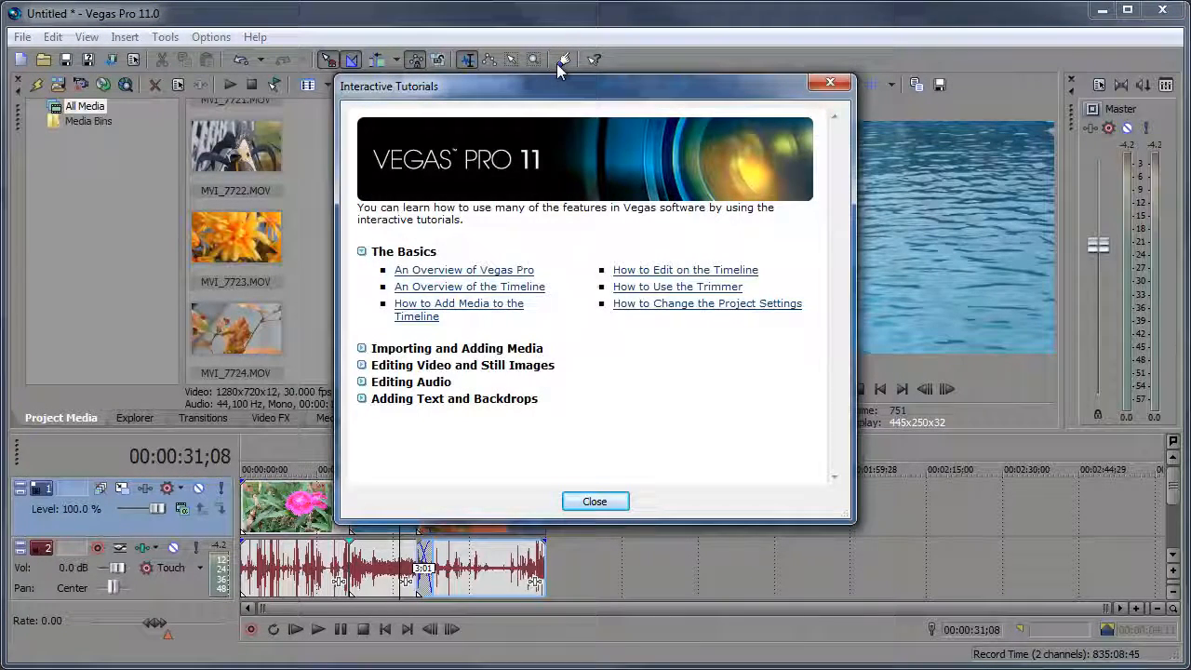
{"action": "left_click", "coordinate": [472, 305]}
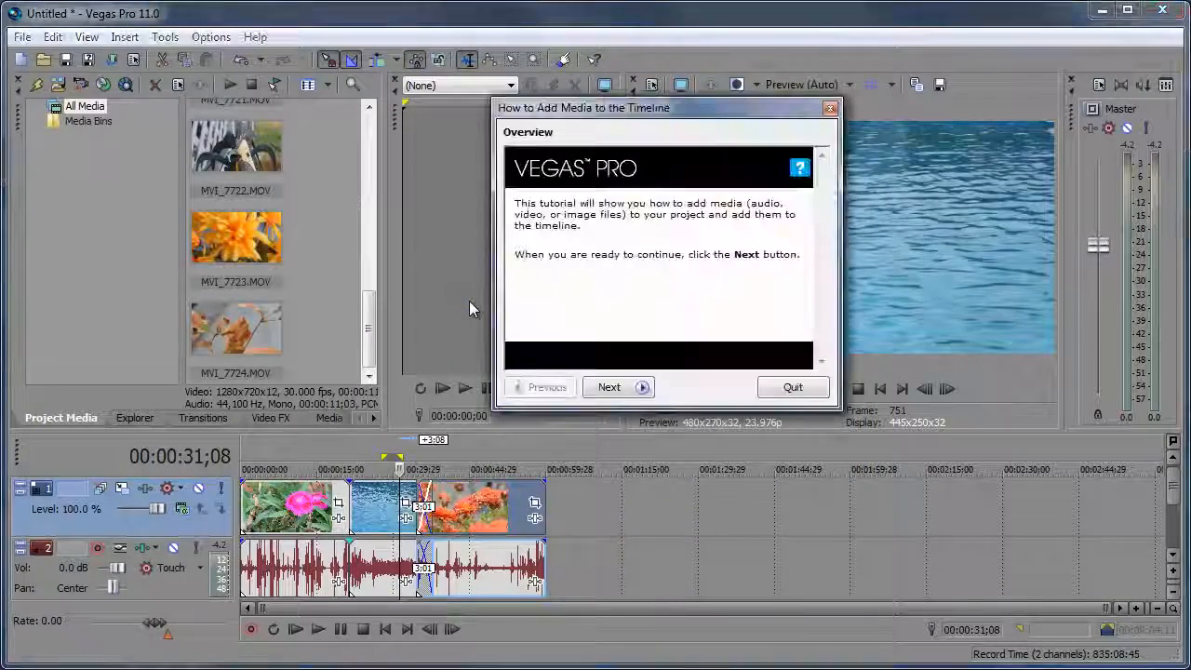
{"action": "left_click", "coordinate": [633, 381]}
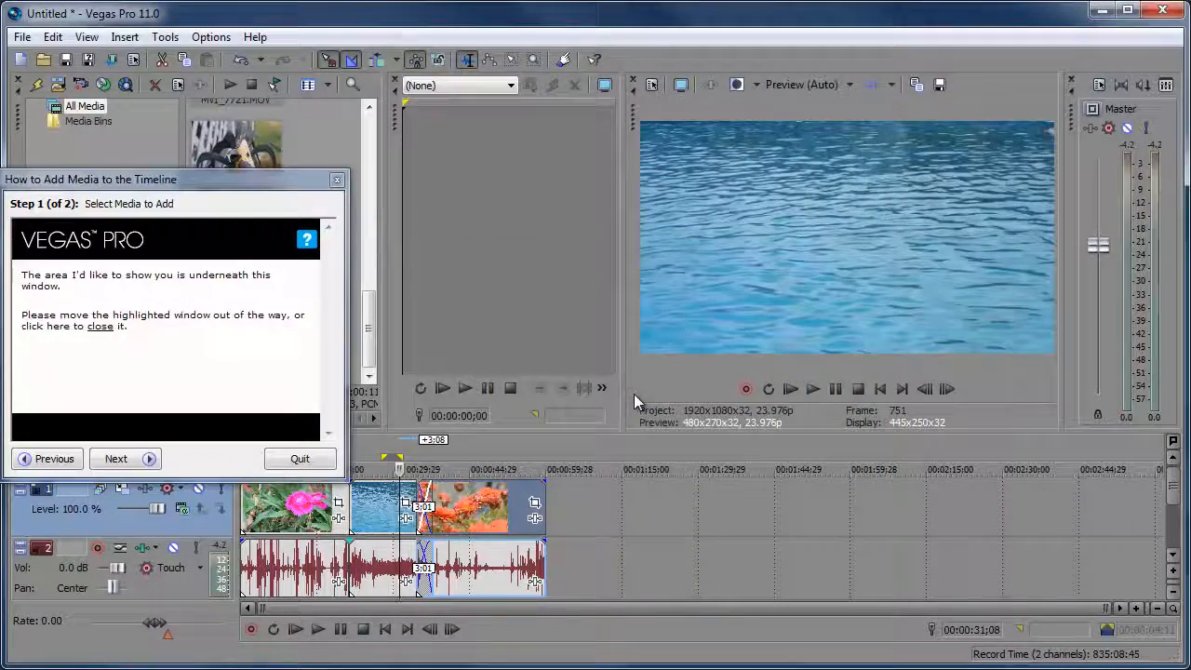
{"action": "left_click", "coordinate": [294, 459]}
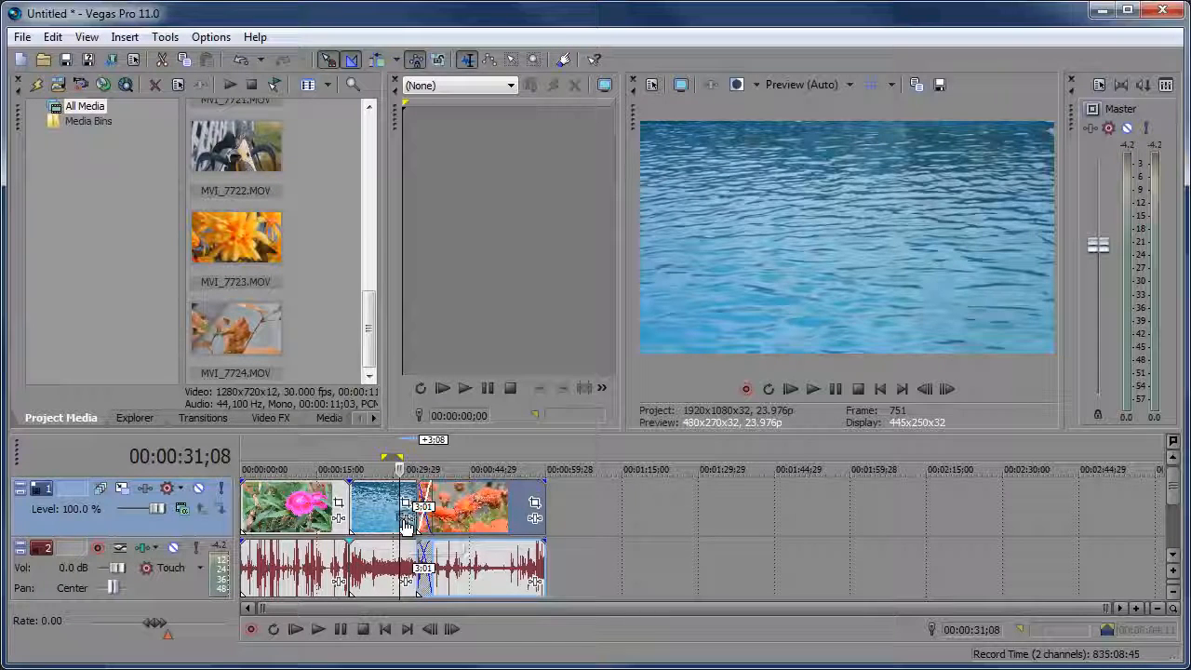
- Add the Sony Color Corrector effect to the water clip on the video track
{"action": "left_click", "coordinate": [406, 521]}
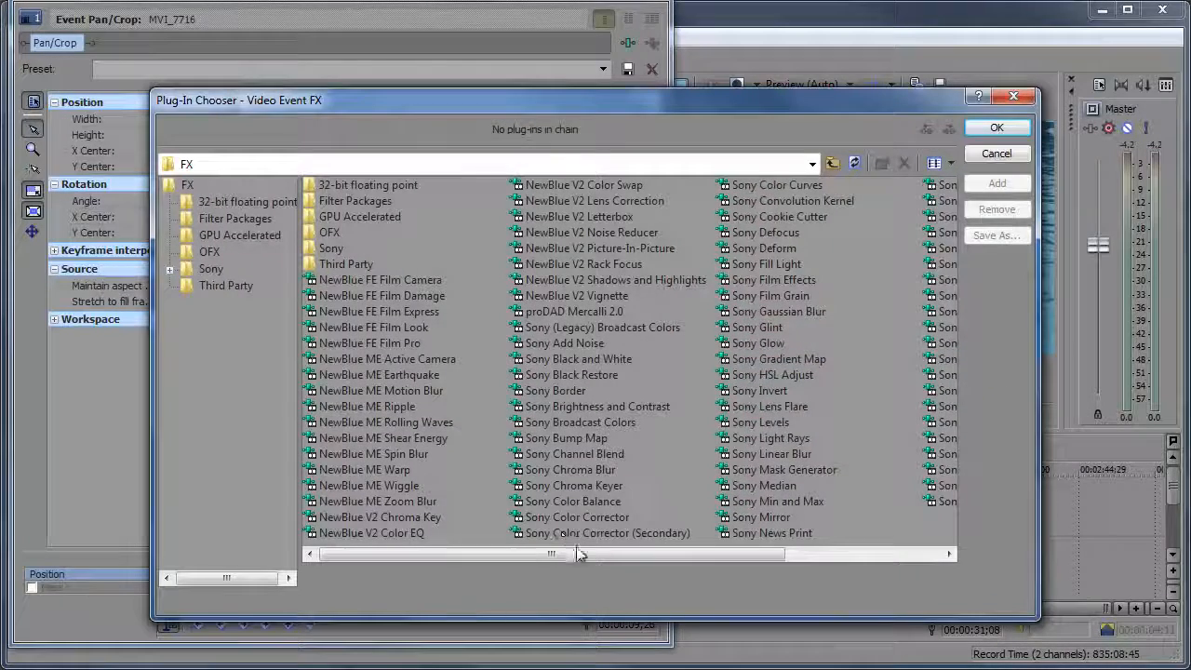
{"action": "double_click", "coordinate": [558, 518]}
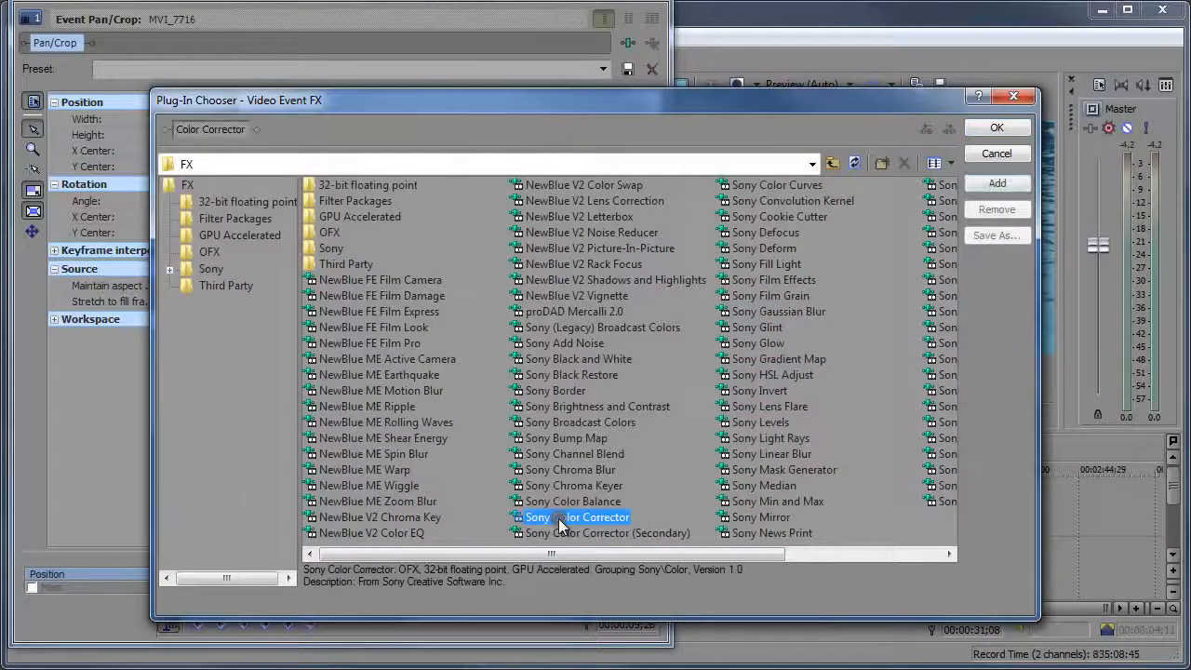
{"action": "left_click", "coordinate": [1008, 131]}
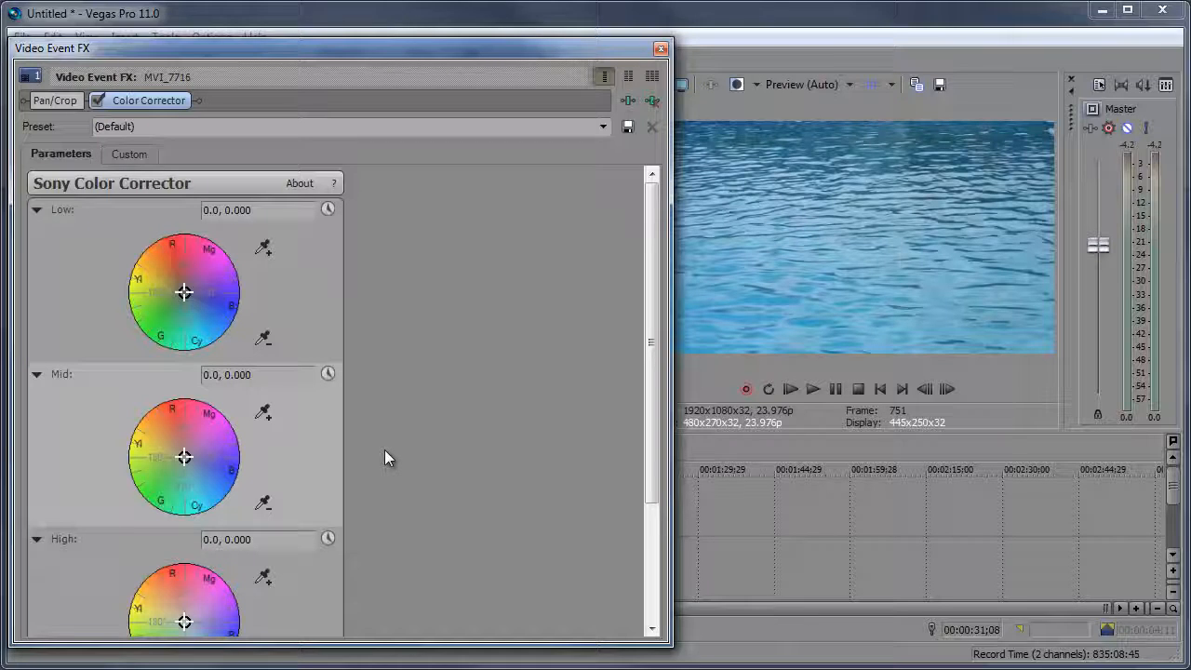
- Try the Café AuLait and Coral Reef presets of the Color Corrector, settle on (RP-1) Film-like, and close the effect window
{"action": "left_click", "coordinate": [602, 128]}
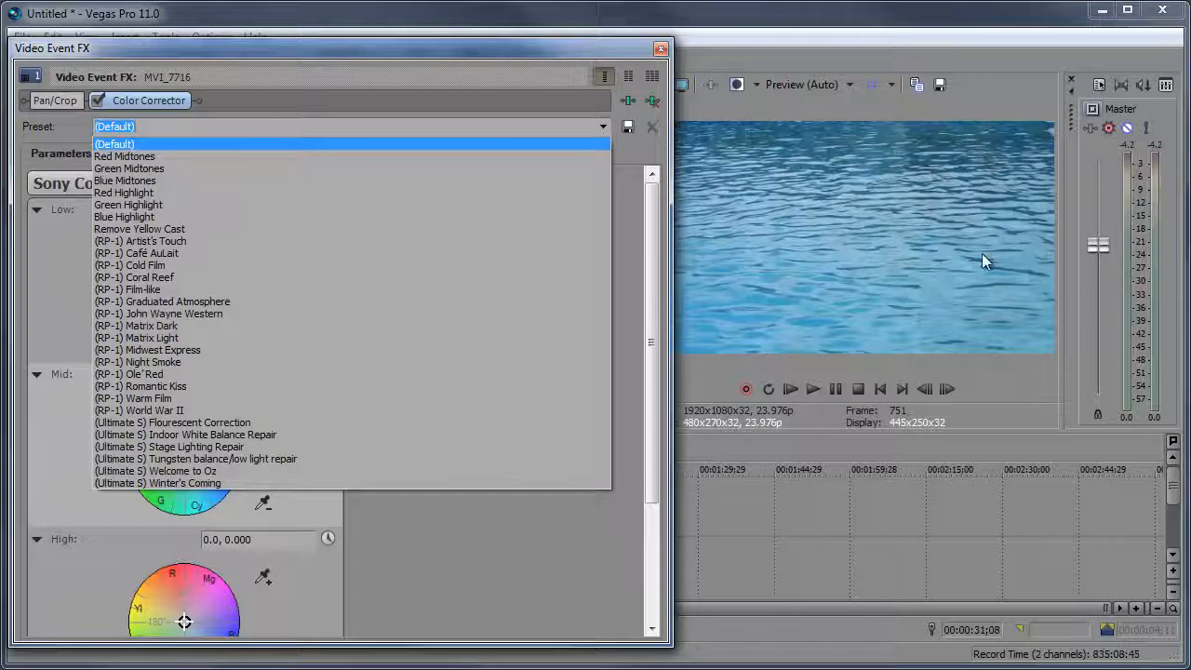
{"action": "left_click", "coordinate": [484, 252]}
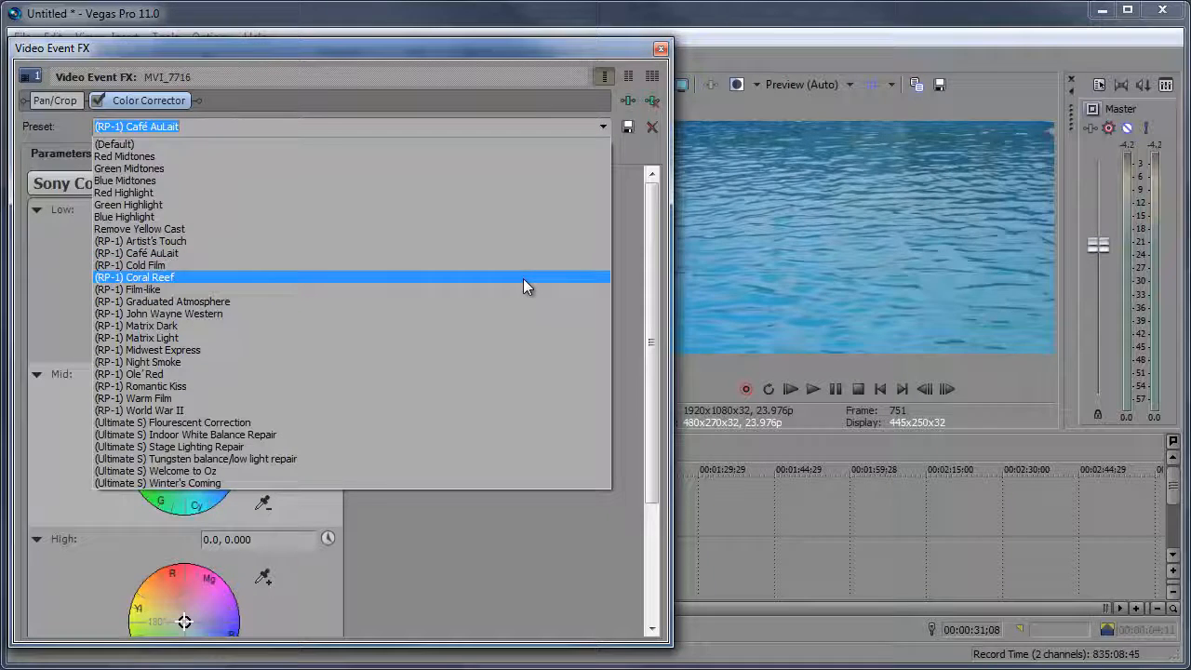
{"action": "left_click", "coordinate": [523, 278]}
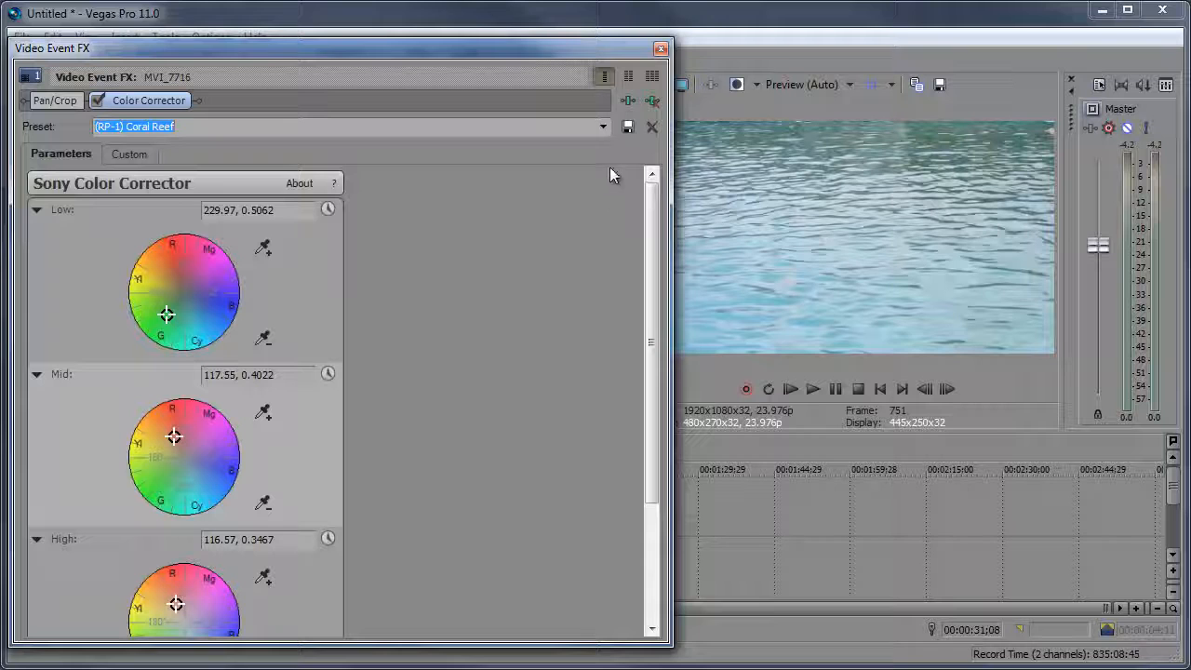
{"action": "left_click", "coordinate": [612, 130]}
{"action": "left_click", "coordinate": [521, 288]}
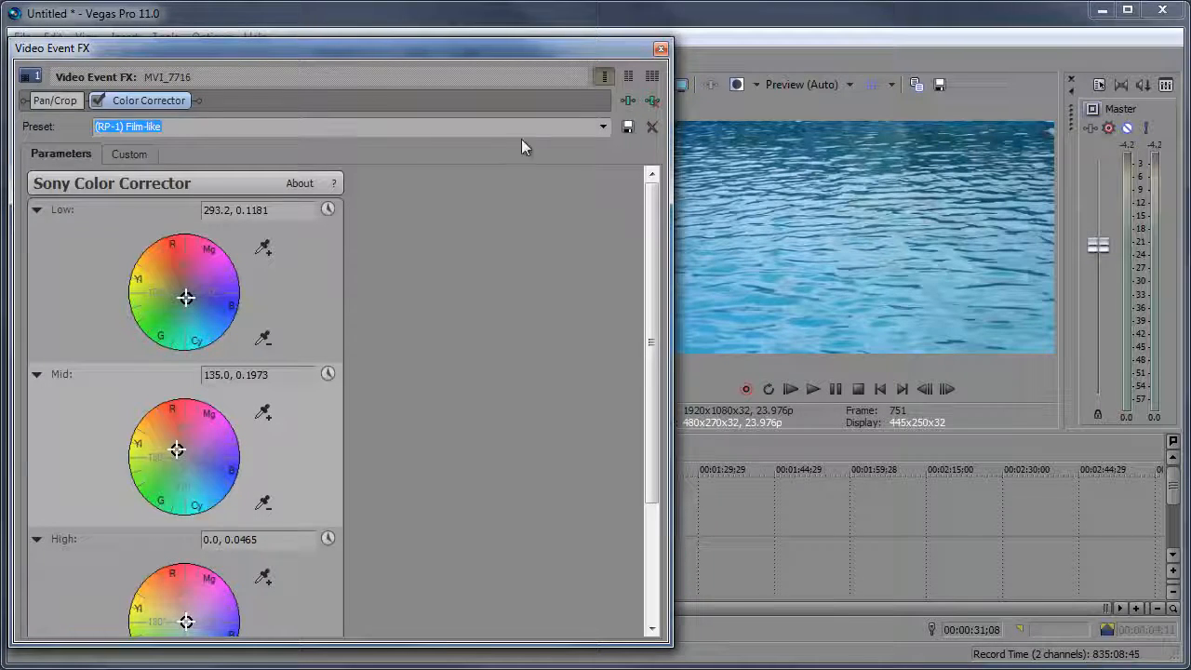
{"action": "left_click", "coordinate": [660, 48]}
- Move the cursor to 00:00:44;23 in the orange flower clip, show the audio bus track, and enlarge the timeline area
{"action": "left_click", "coordinate": [468, 453]}
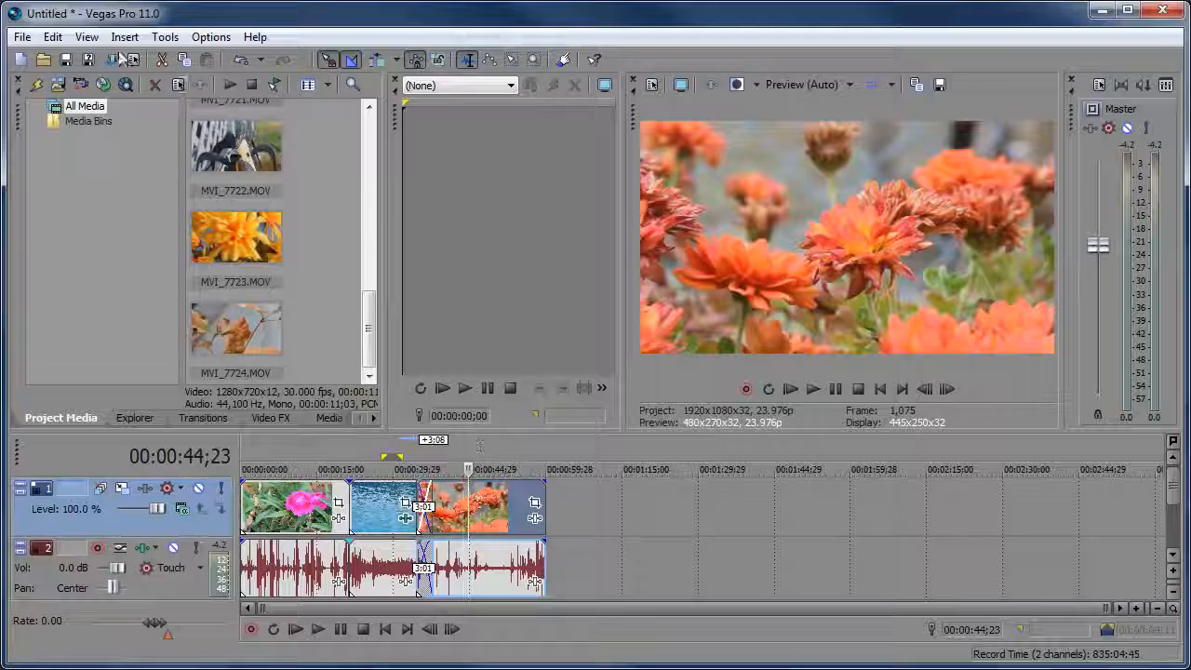
{"action": "left_click", "coordinate": [88, 37]}
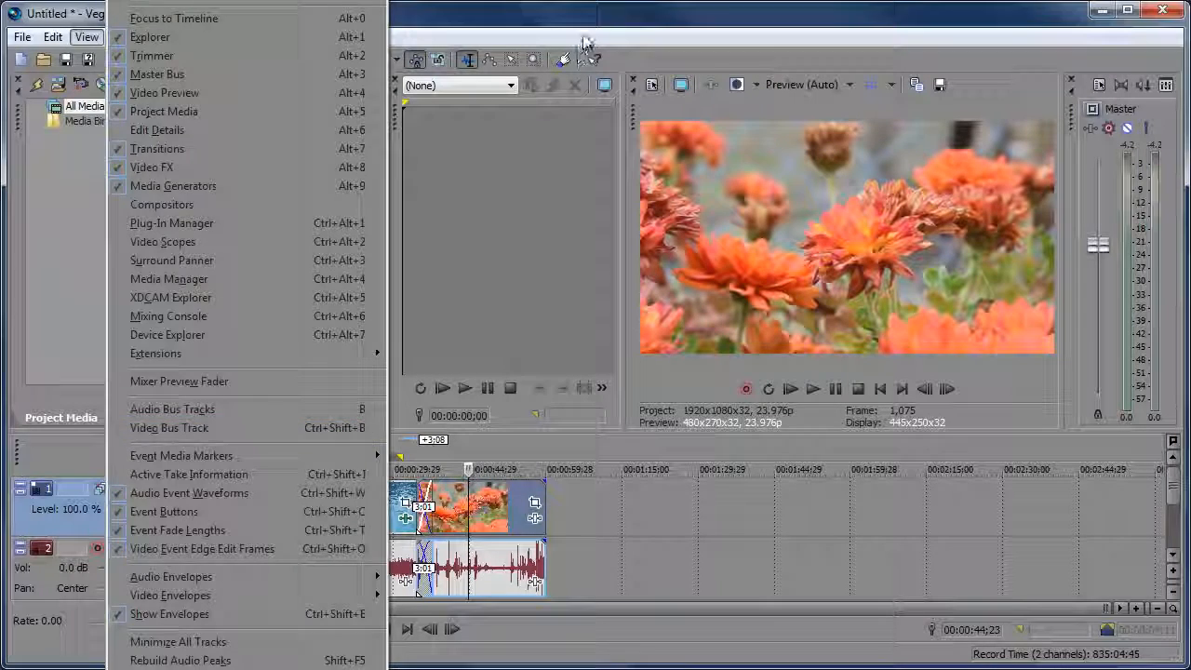
{"action": "left_click", "coordinate": [585, 32]}
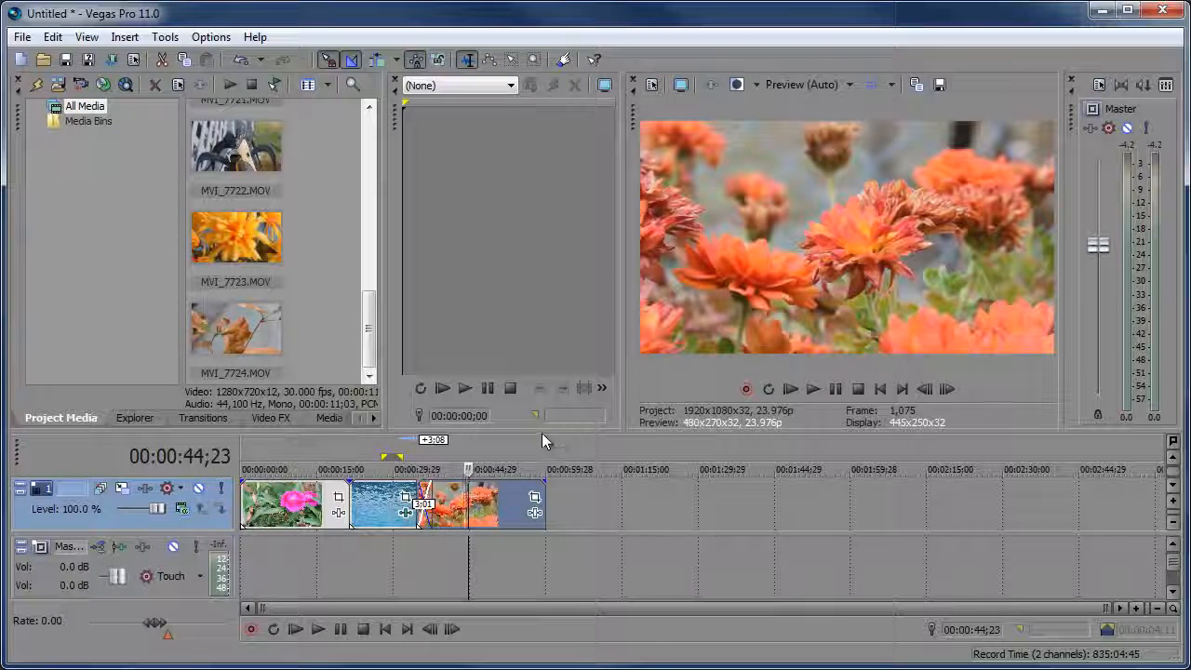
{"action": "left_click_drag", "start_coordinate": [541, 429], "coordinate": [541, 221]}
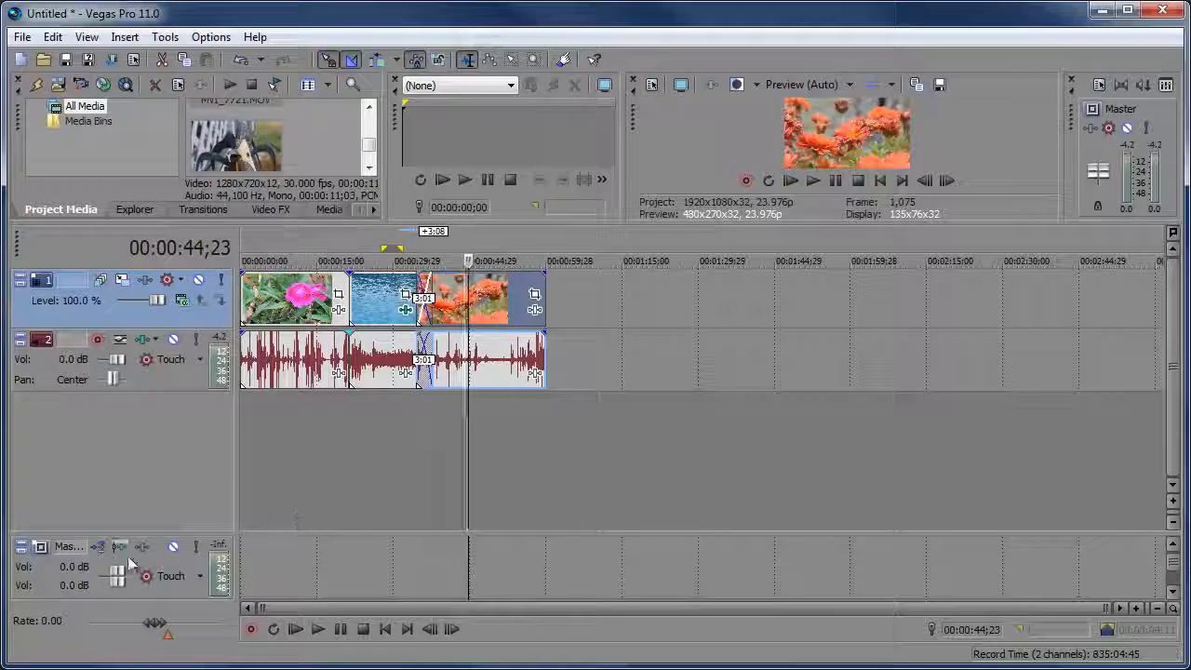
- Lower the Master audio bus volume to -8.9 dB and play a few seconds of the project to hear it
{"action": "left_click_drag", "start_coordinate": [119, 575], "coordinate": [109, 573]}
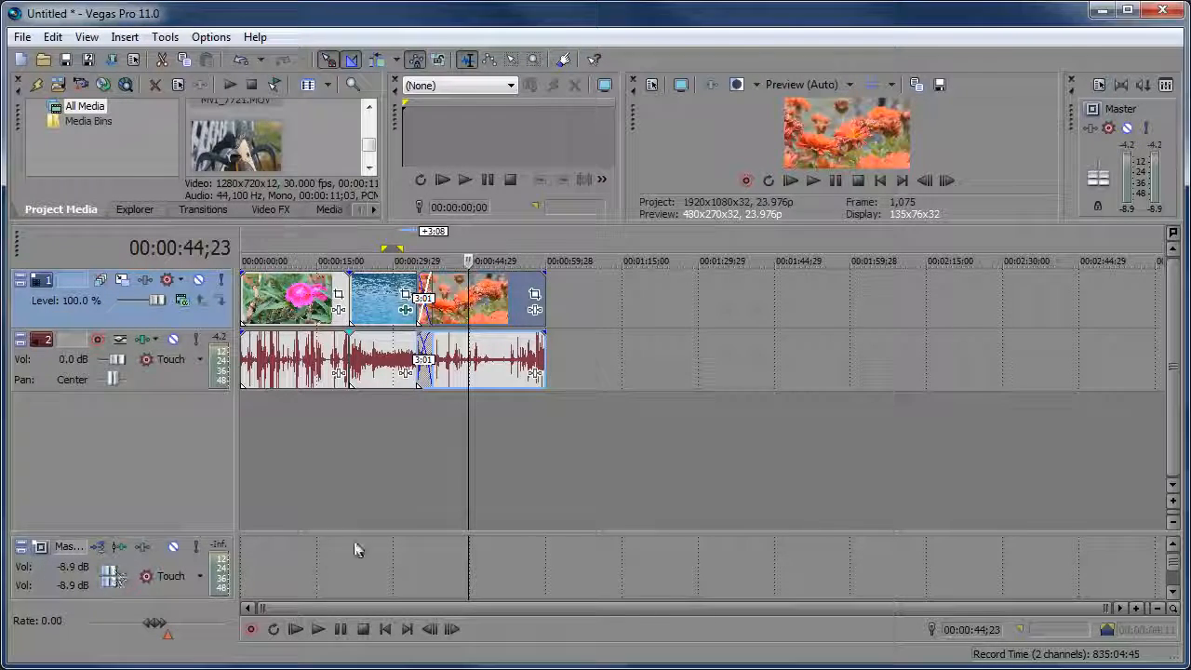
{"action": "left_click", "coordinate": [317, 629]}
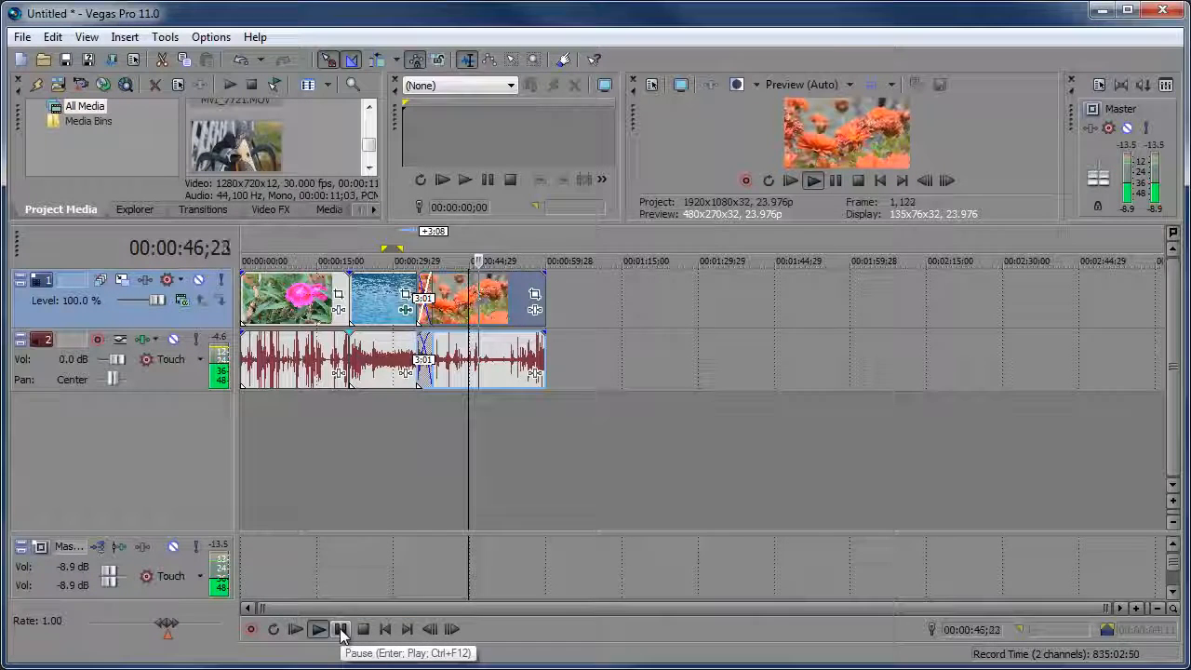
{"action": "left_click", "coordinate": [342, 628]}
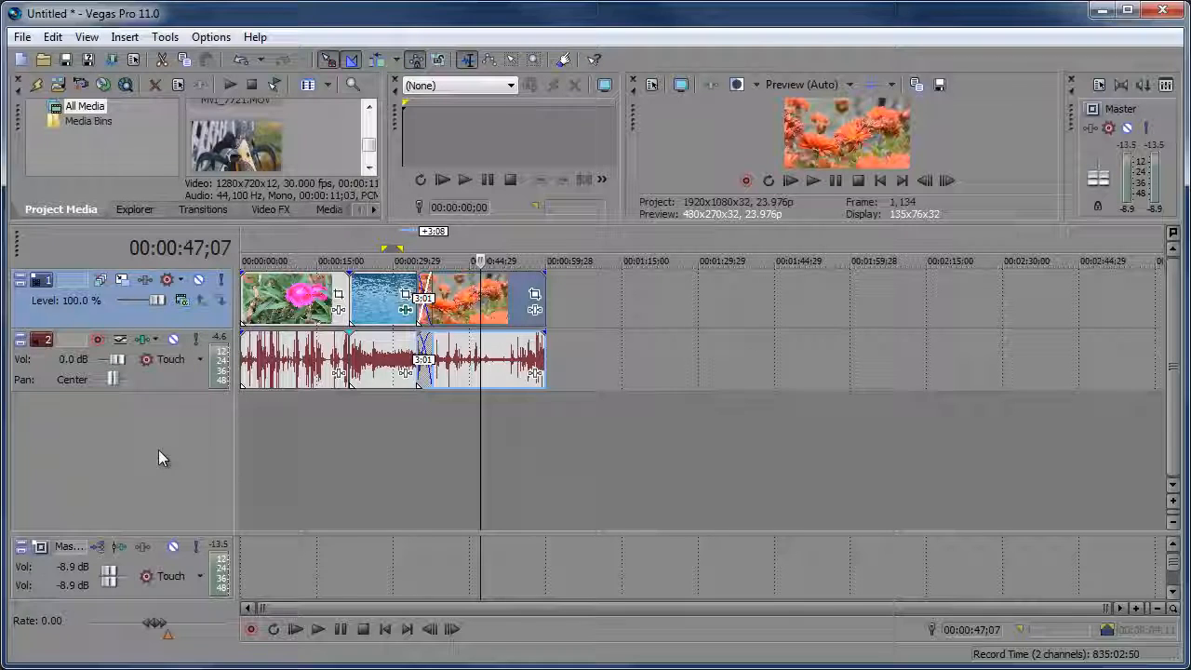
- Show the video bus track in place of the audio bus track and enlarge the upper window area with the preview
{"action": "key", "text": "ctrl+shift+b"}
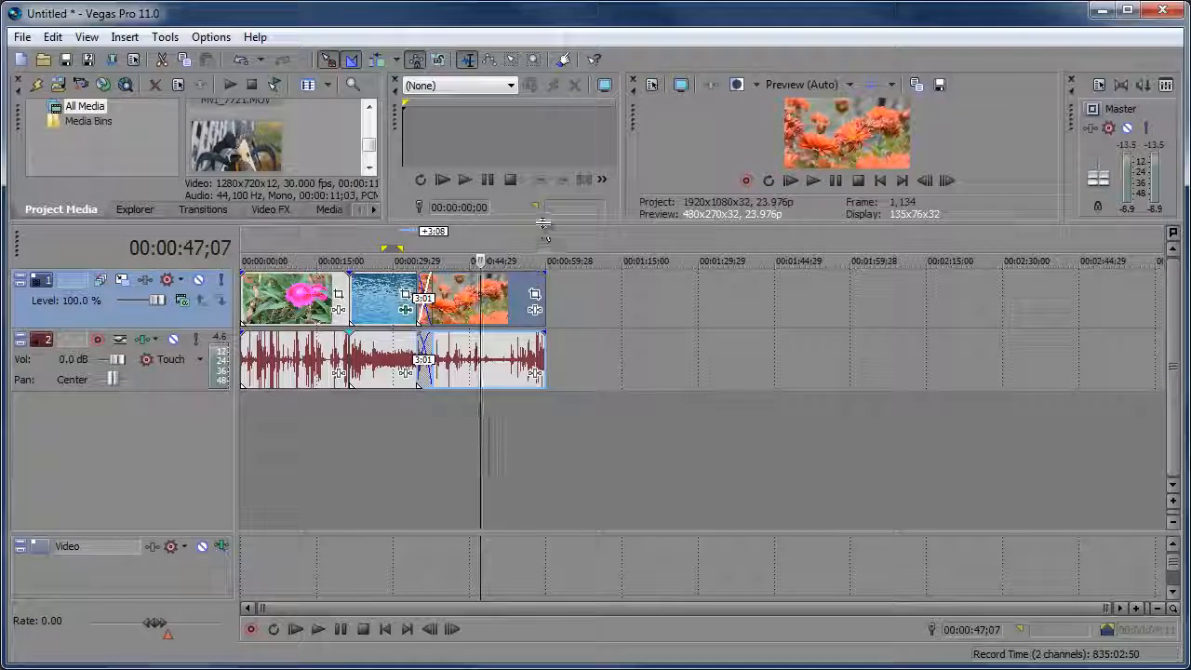
{"action": "left_click_drag", "start_coordinate": [544, 229], "coordinate": [540, 291]}
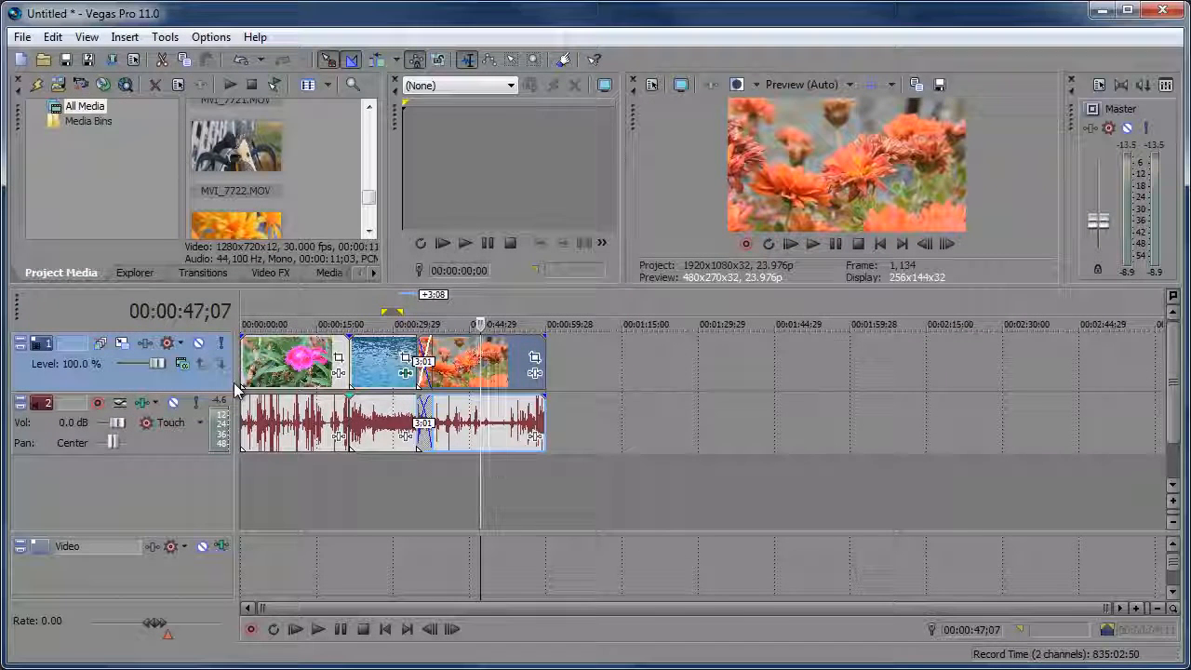